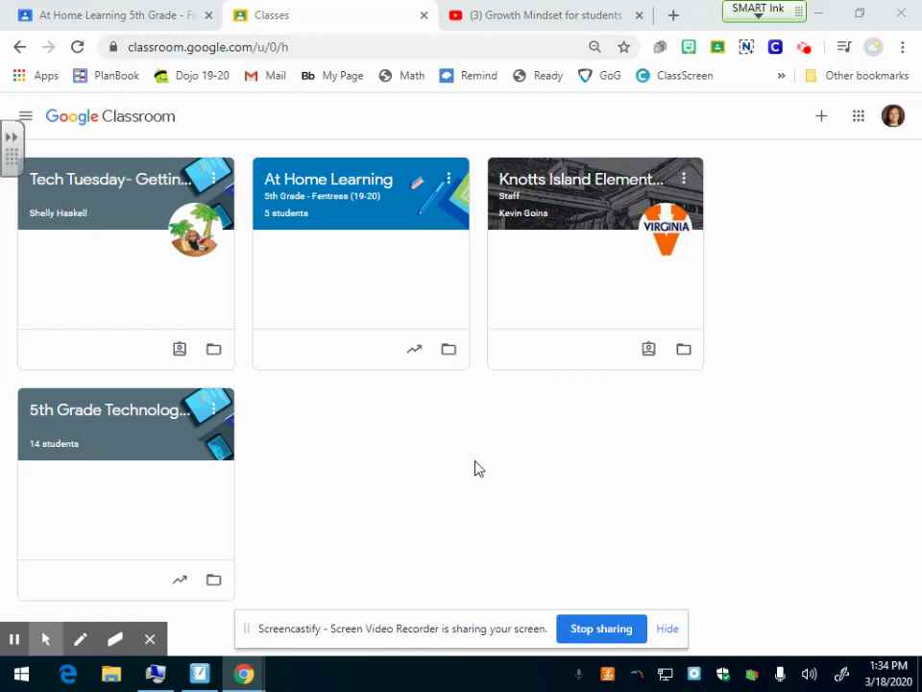
# Open the At Home Learning class and start a new assignment in its classwork.
pyautogui.click(411, 200)
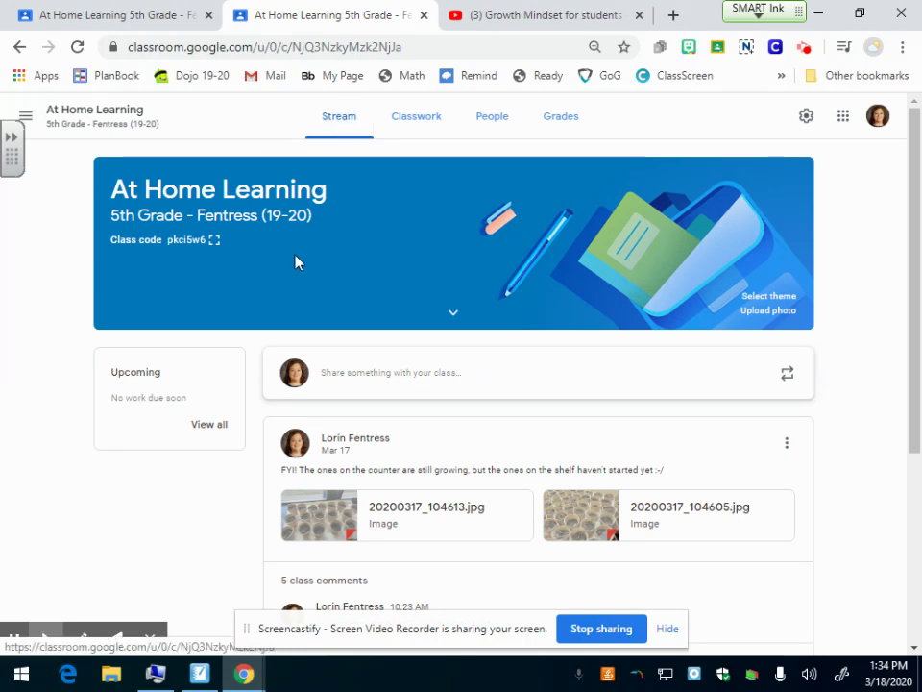
pyautogui.click(424, 122)
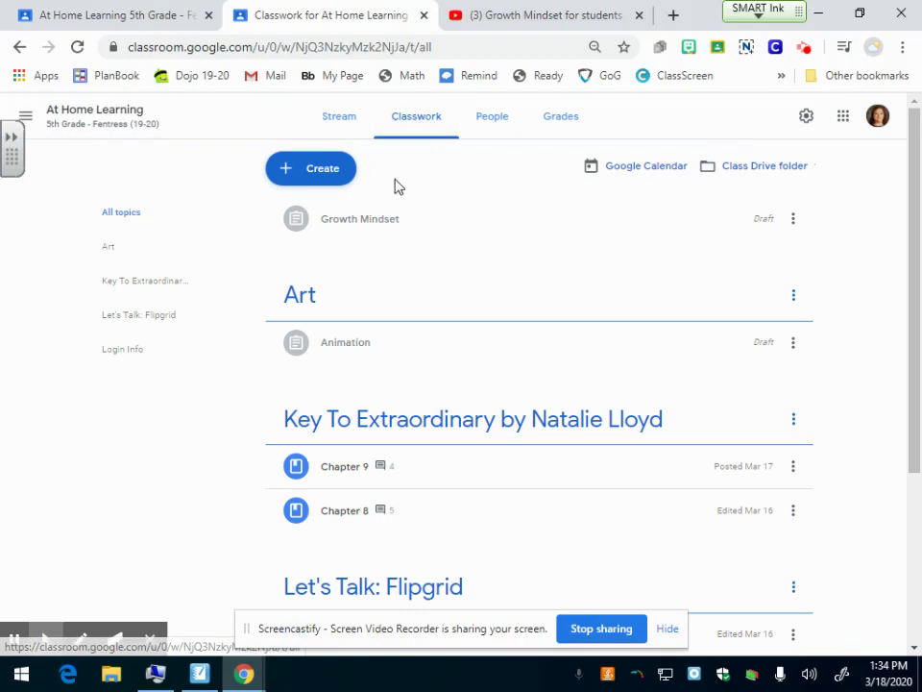
pyautogui.click(315, 177)
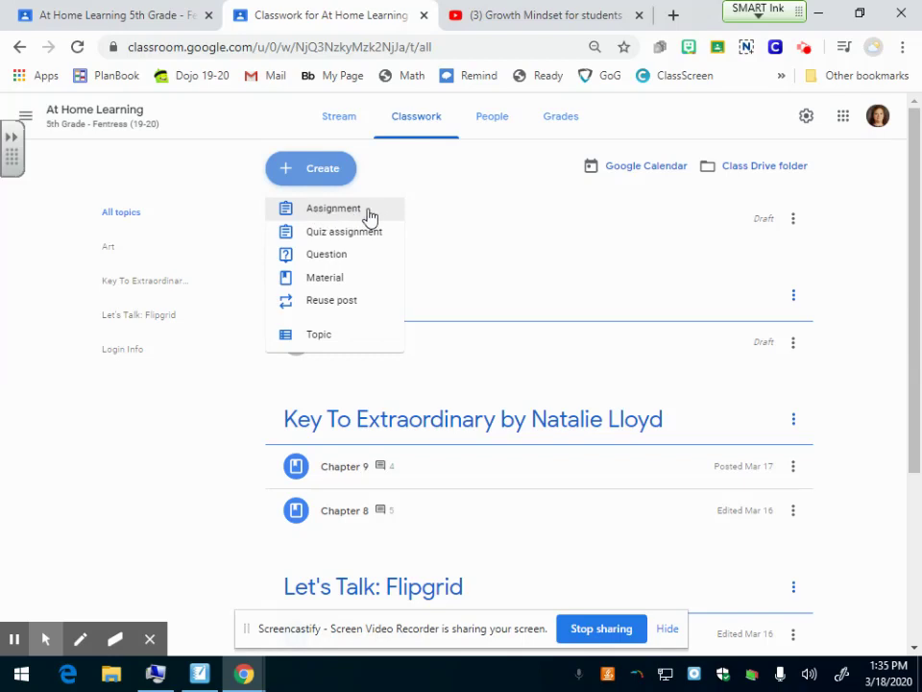
pyautogui.click(348, 215)
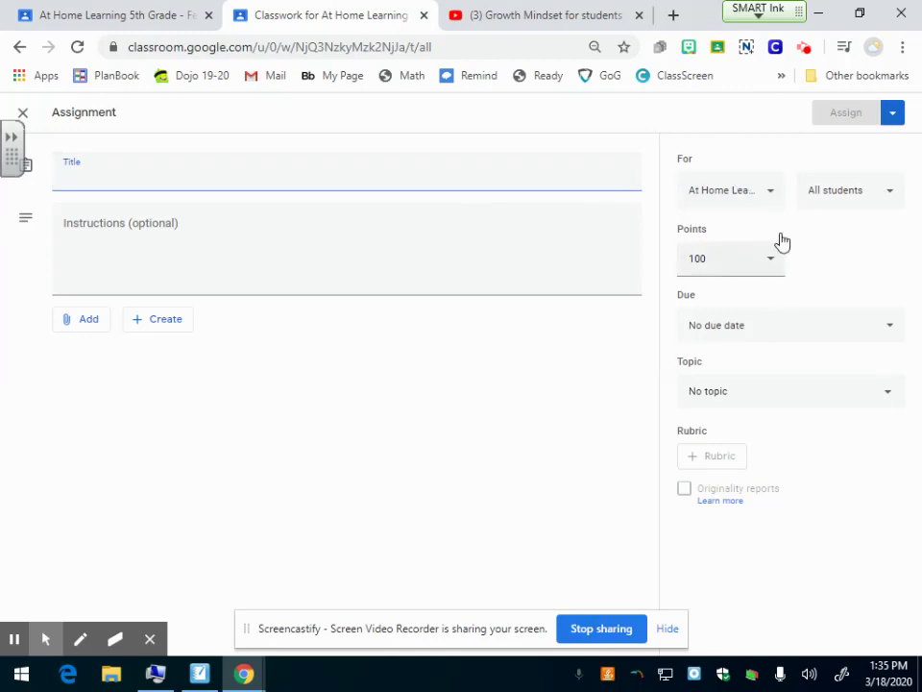
# Add the 5th Grade Technology class as a second recipient of the assignment, and remove it again.
pyautogui.moveTo(685, 160); pyautogui.dragTo(706, 163)
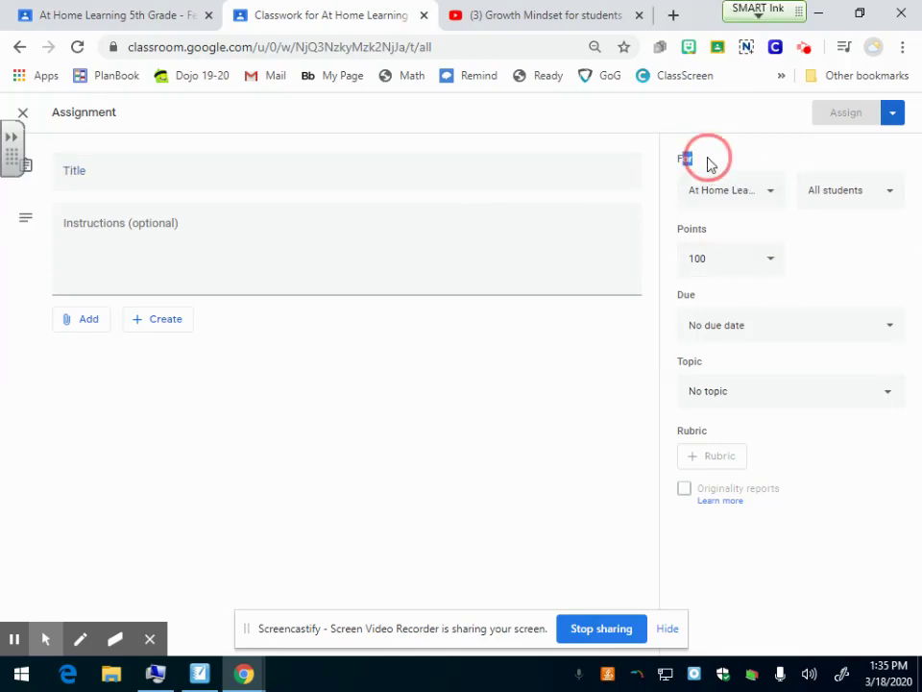
pyautogui.click(757, 199)
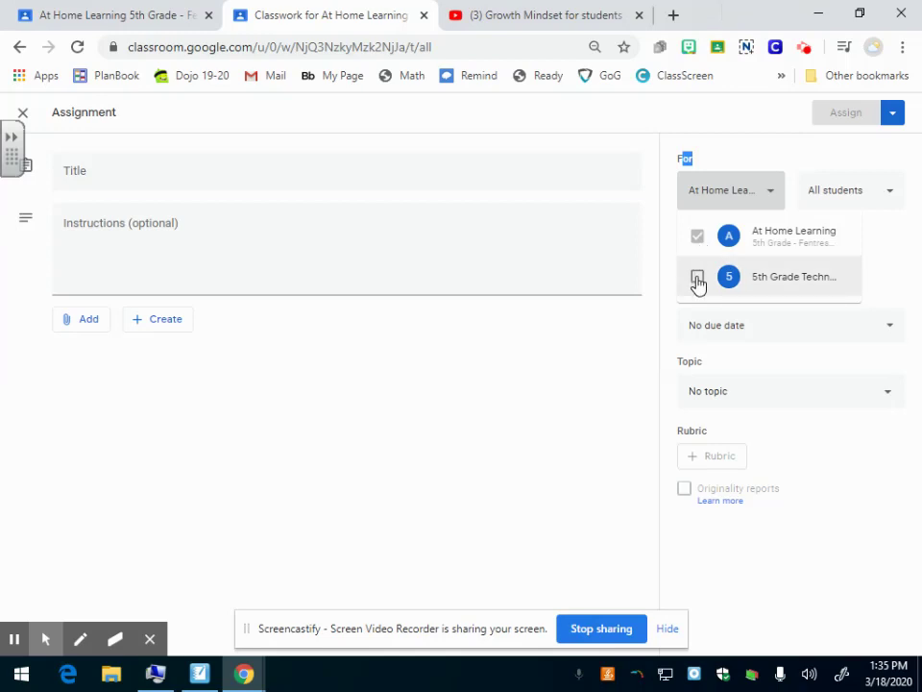
pyautogui.click(698, 278)
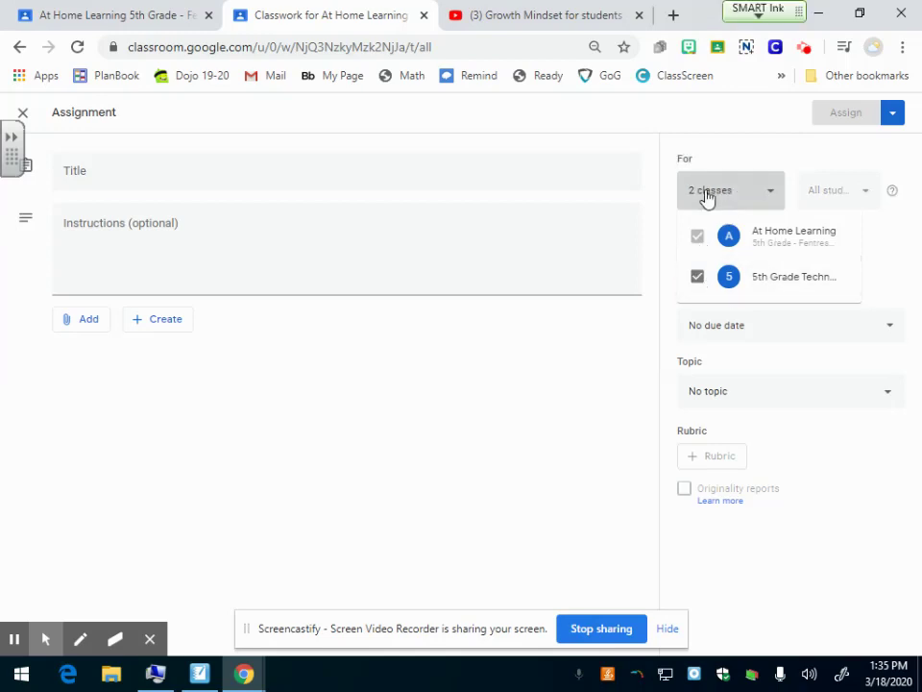
pyautogui.click(697, 277)
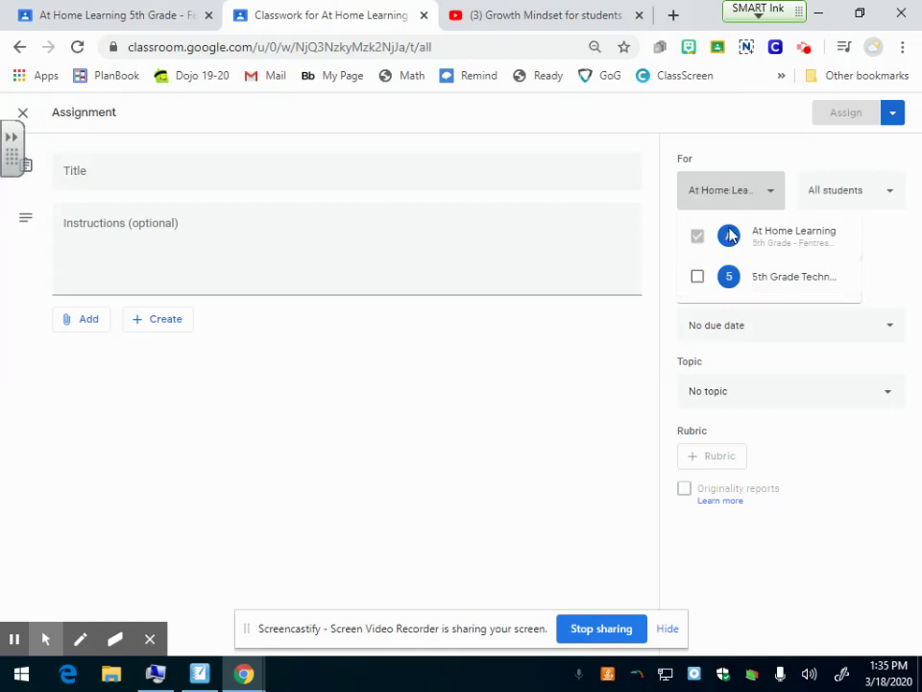
pyautogui.click(749, 140)
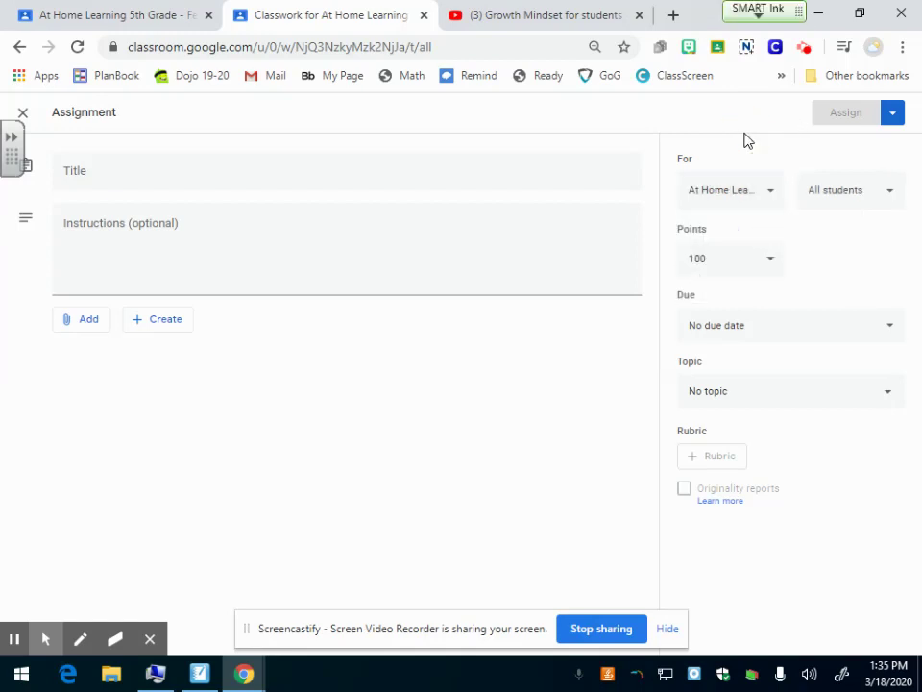
# Exclude the first three students from the assignment, and set the recipients back to all students.
pyautogui.click(892, 196)
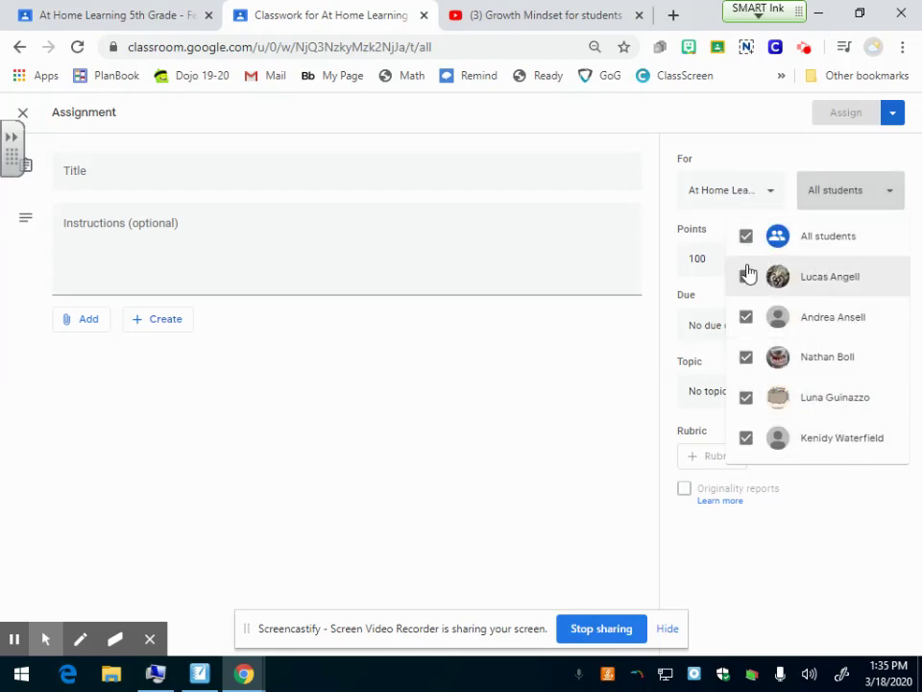
pyautogui.click(746, 278)
pyautogui.click(746, 318)
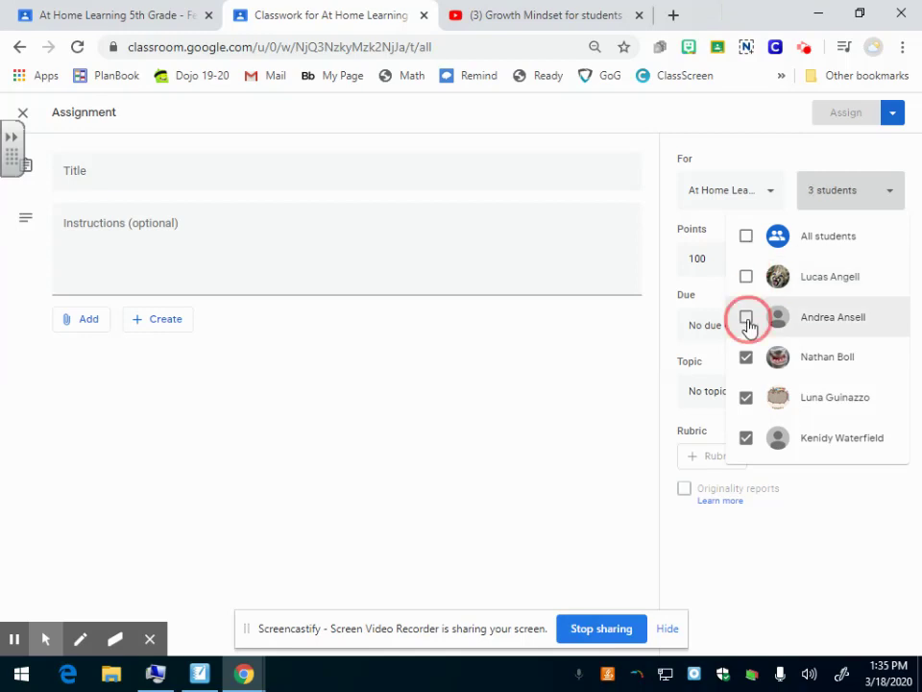
pyautogui.click(747, 357)
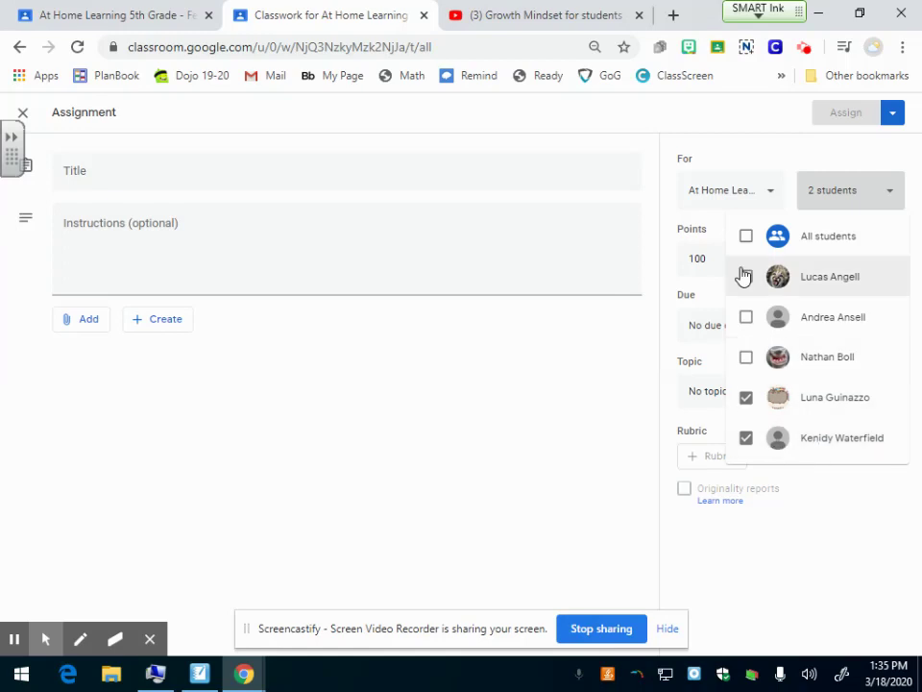
pyautogui.click(746, 236)
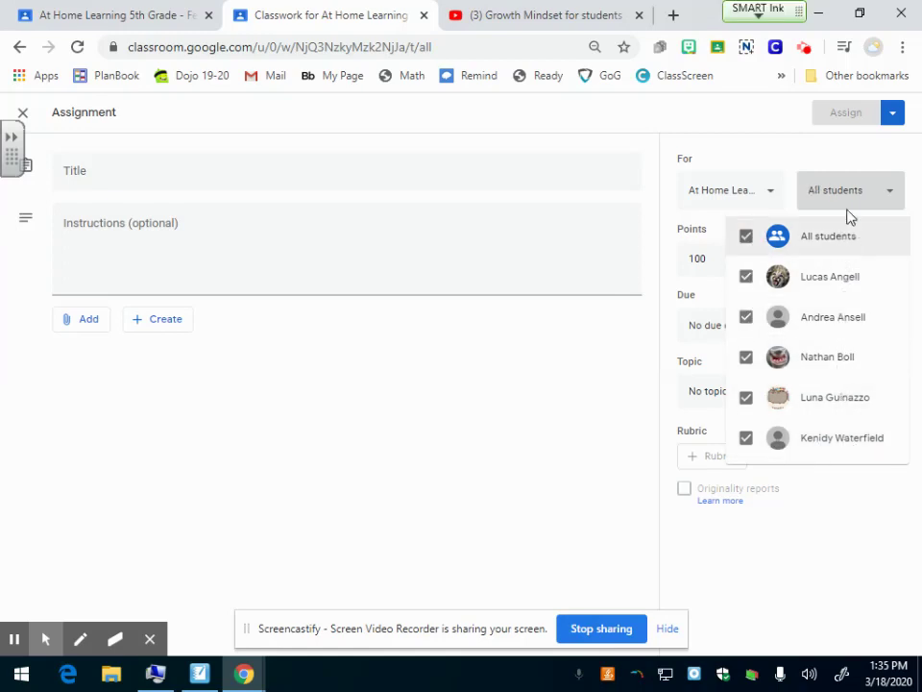
pyautogui.click(884, 192)
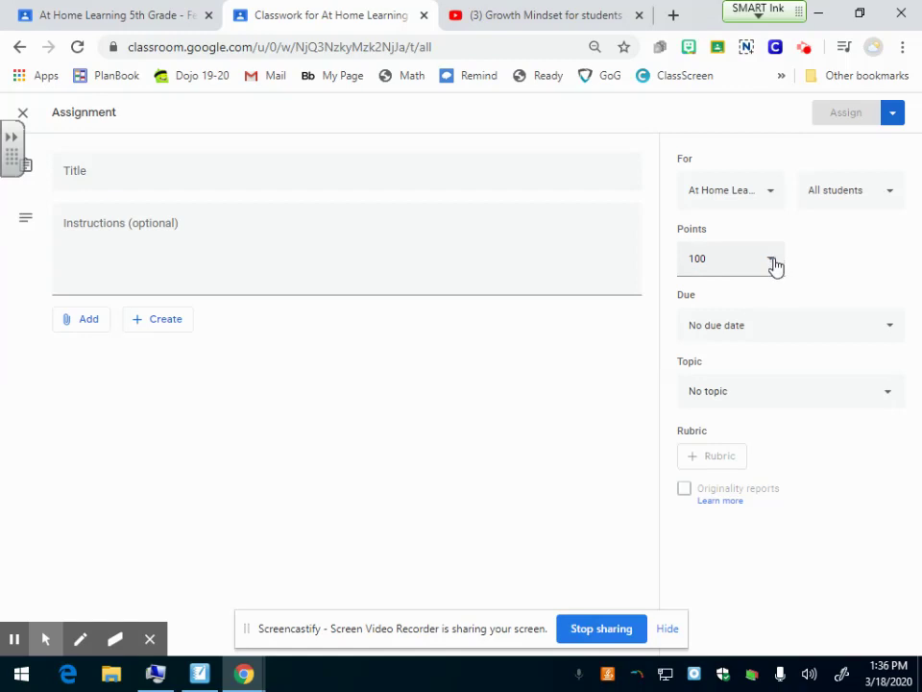
# Set the assignment's points to Ungraded.
pyautogui.click(773, 264)
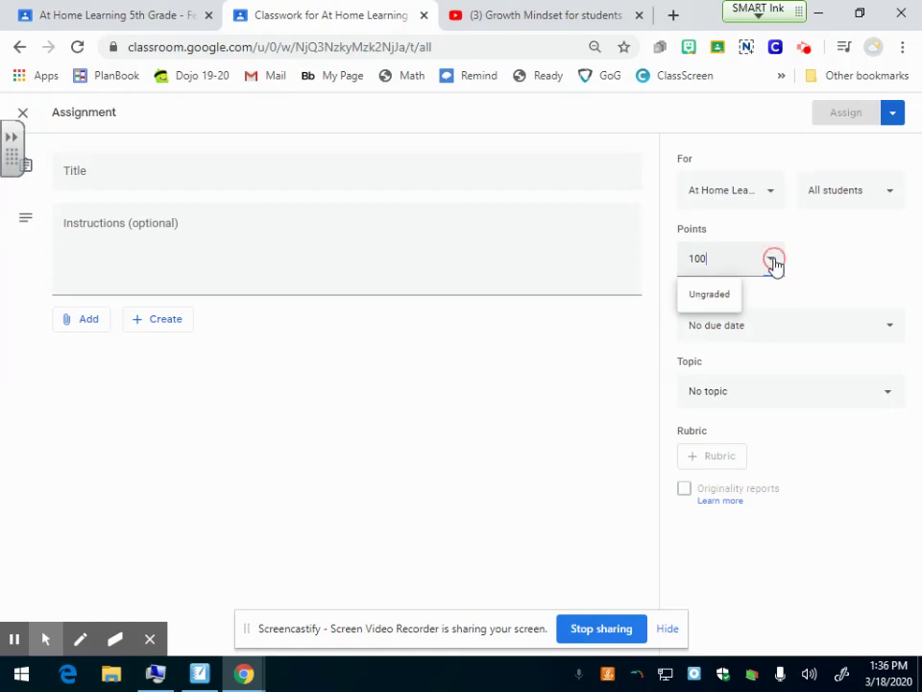
pyautogui.doubleClick(699, 257)
pyautogui.click(714, 260)
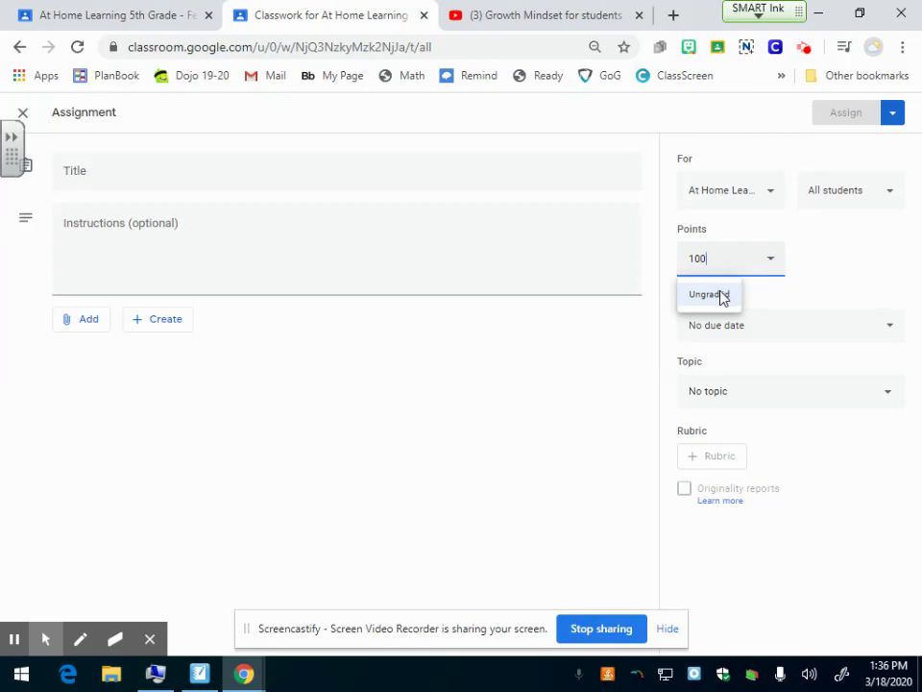
pyautogui.click(721, 293)
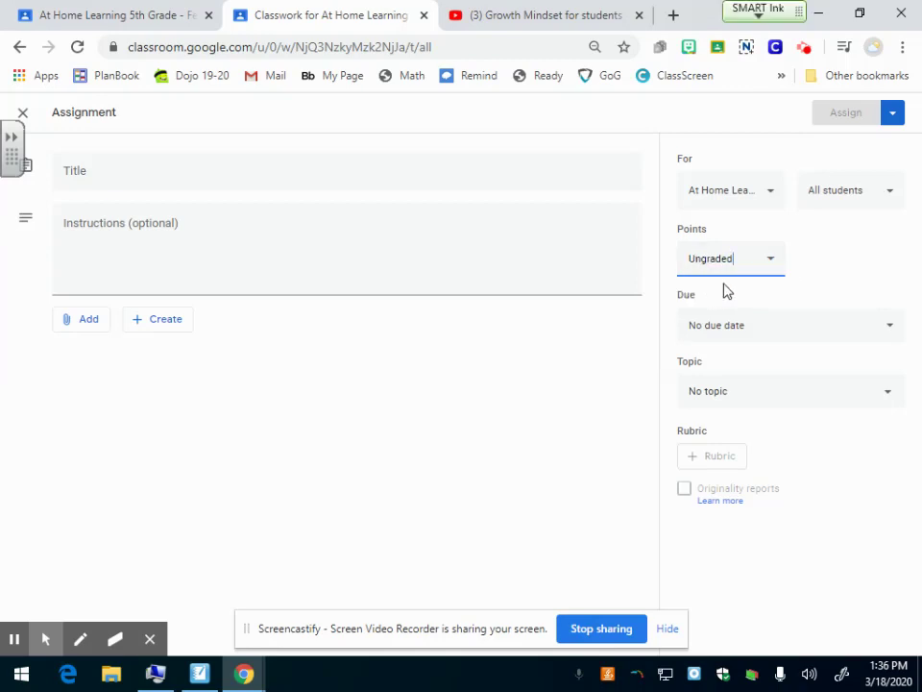
pyautogui.click(711, 300)
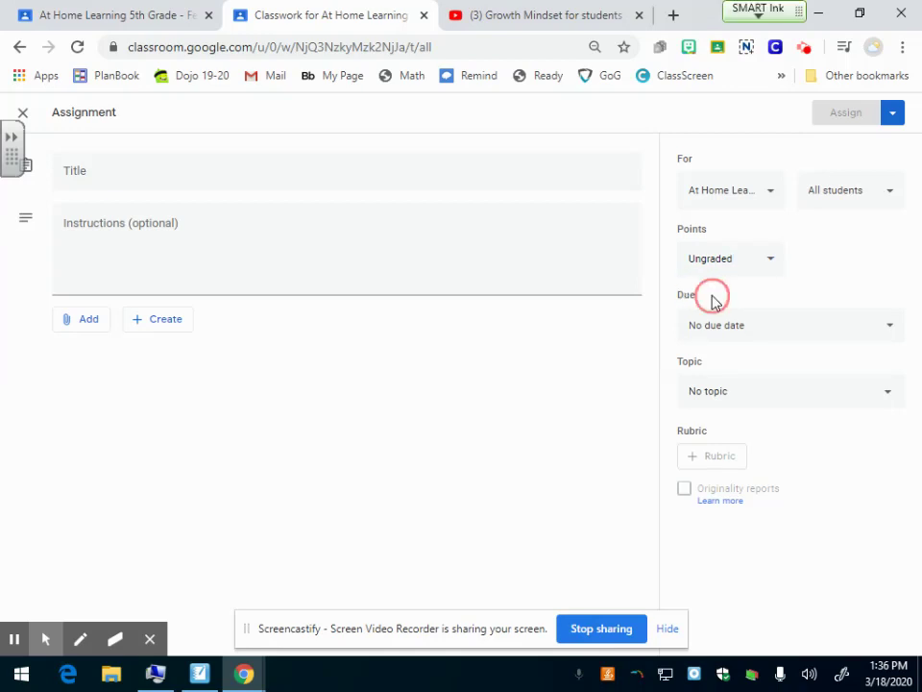
# Set the assignment's due date to Mar 27, 2020 without a due time.
pyautogui.click(764, 327)
pyautogui.click(751, 388)
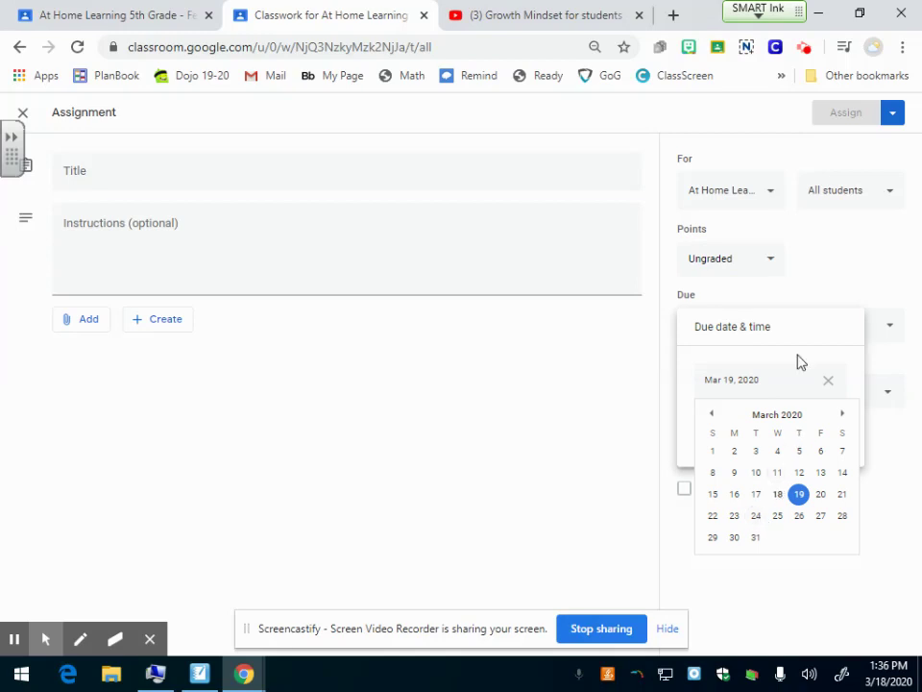
pyautogui.click(797, 328)
pyautogui.click(768, 300)
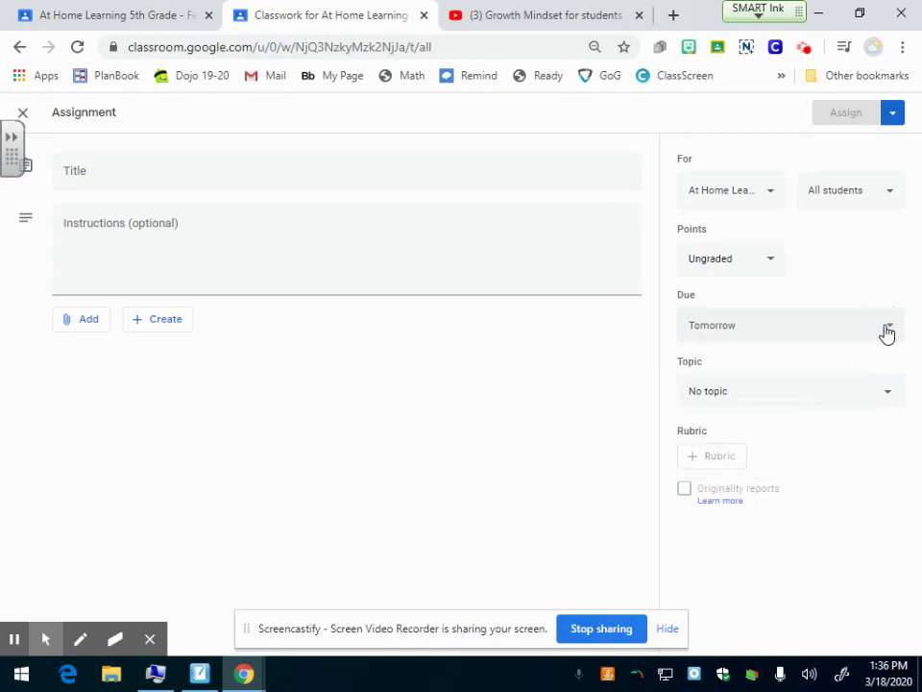
pyautogui.click(887, 328)
pyautogui.click(750, 384)
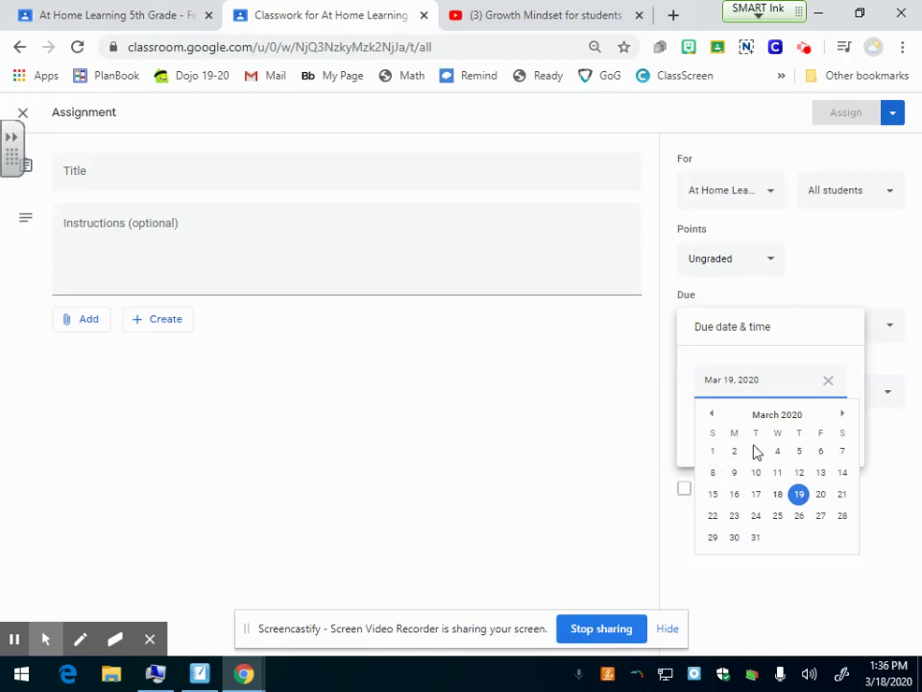
pyautogui.click(824, 519)
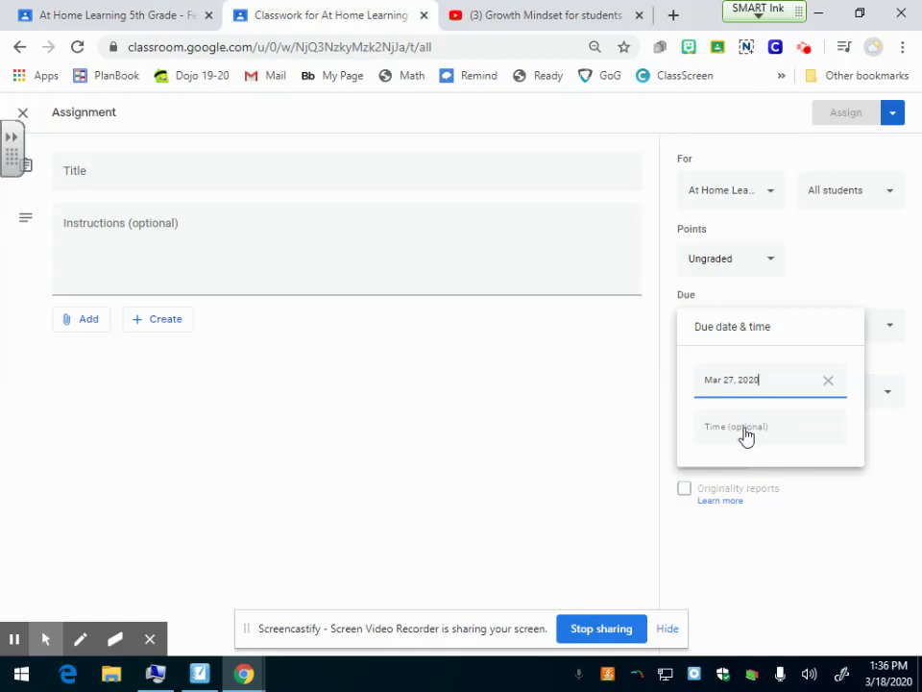
pyautogui.click(736, 429)
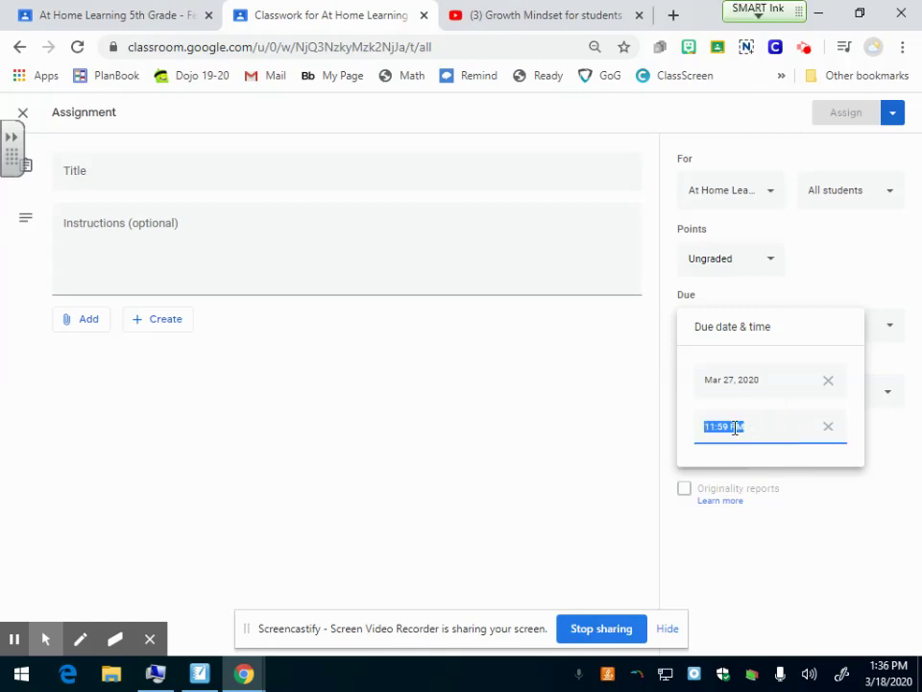
pyautogui.click(826, 427)
pyautogui.click(823, 281)
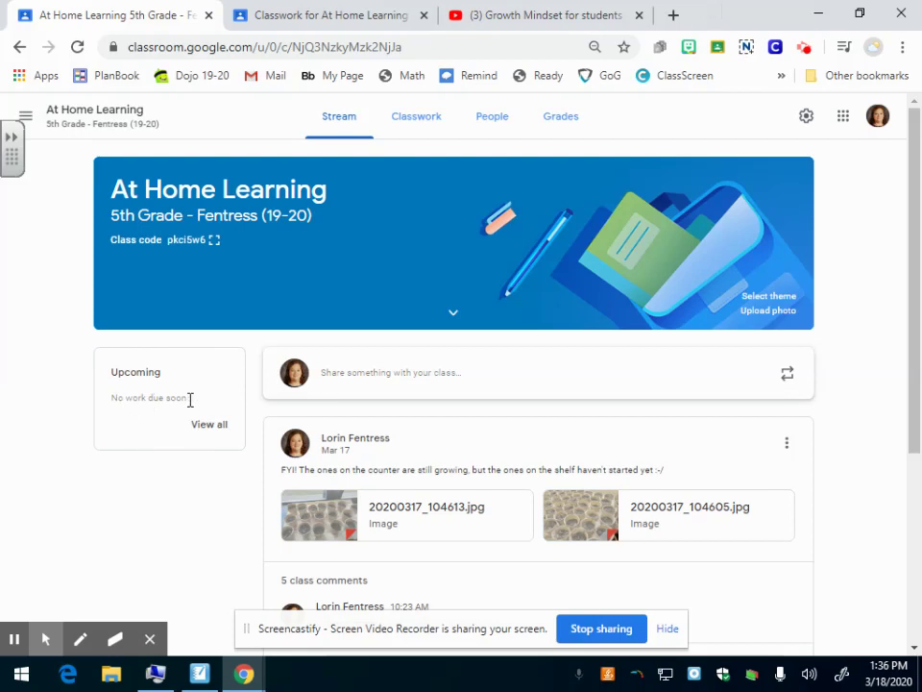
# Examine the Upcoming section on the class stream and the existing topics in the classwork list.
pyautogui.moveTo(115, 400); pyautogui.dragTo(175, 398)
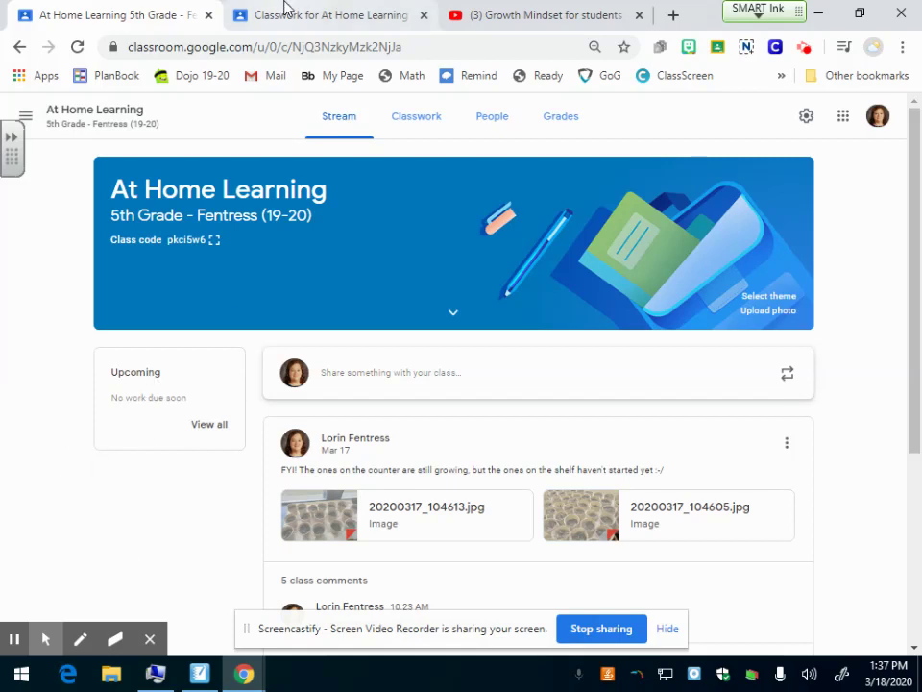
pyautogui.click(283, 8)
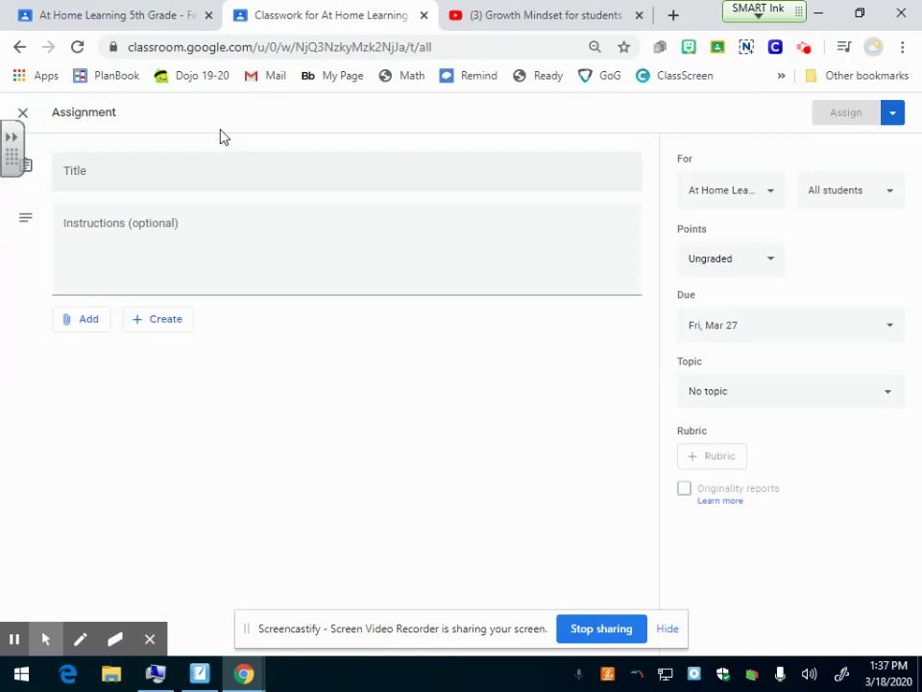
pyautogui.hotkey('ctrl', 'shift', 'Tab')
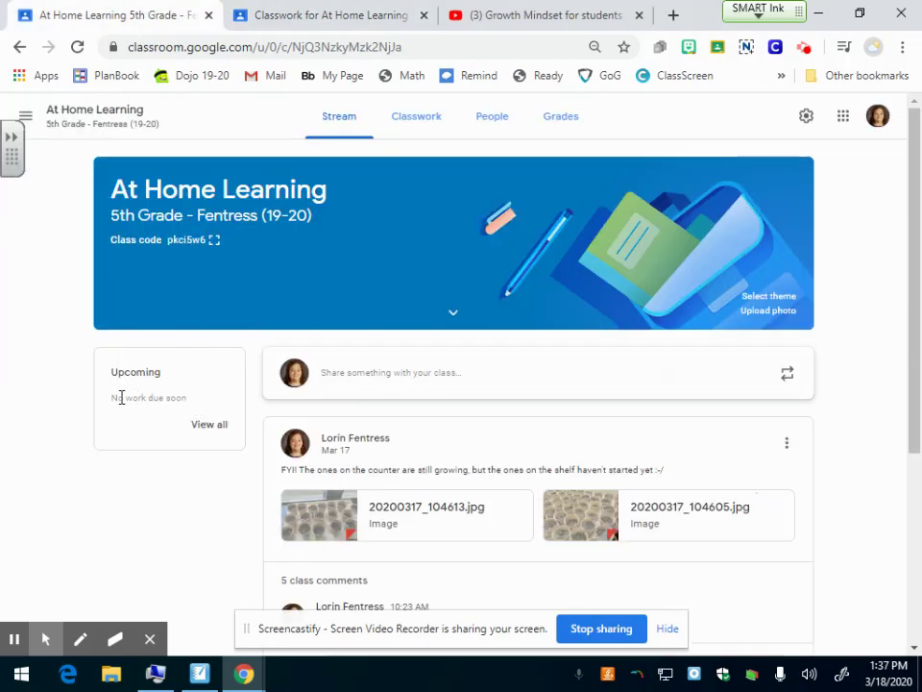
pyautogui.click(306, 7)
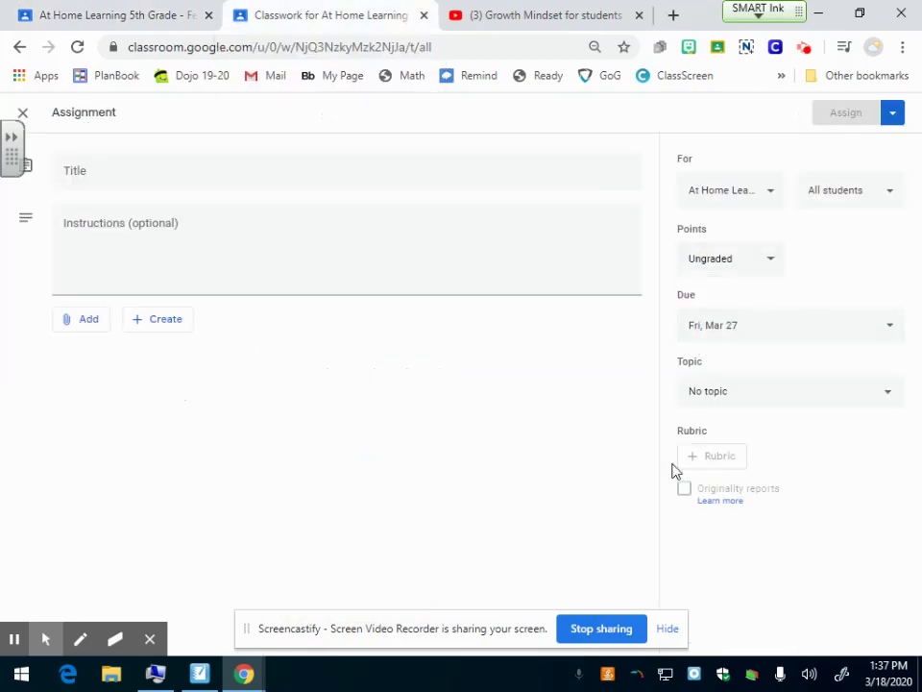
pyautogui.click(737, 398)
pyautogui.click(169, 9)
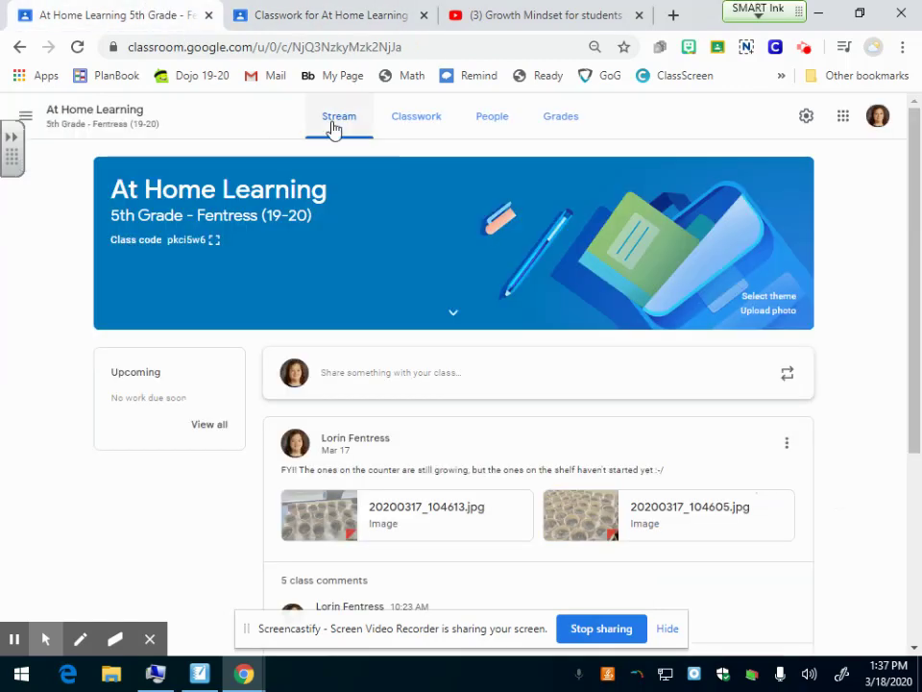
pyautogui.click(420, 115)
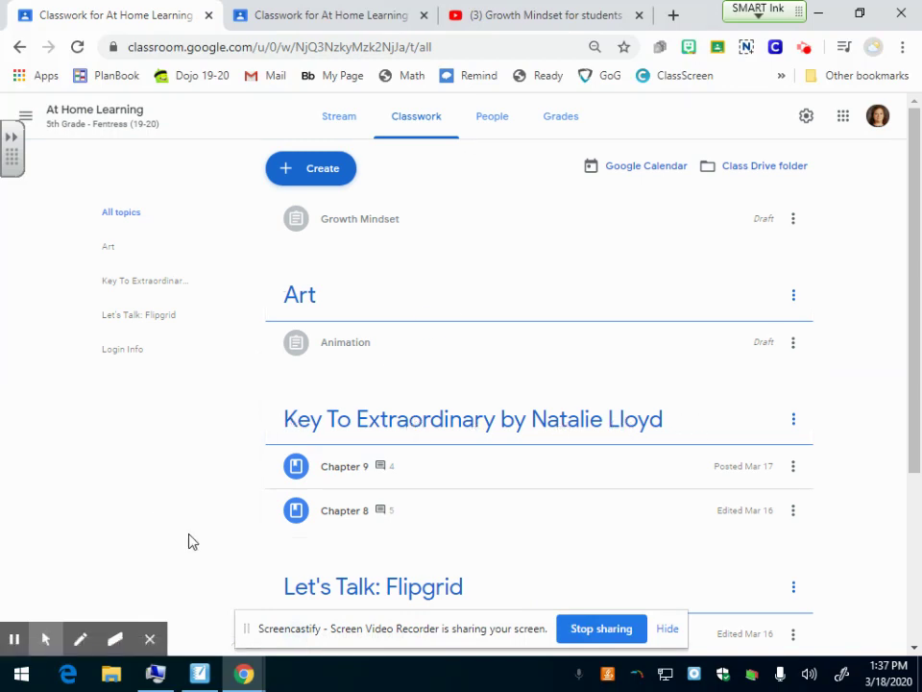
pyautogui.scroll(-1, 279, 528)
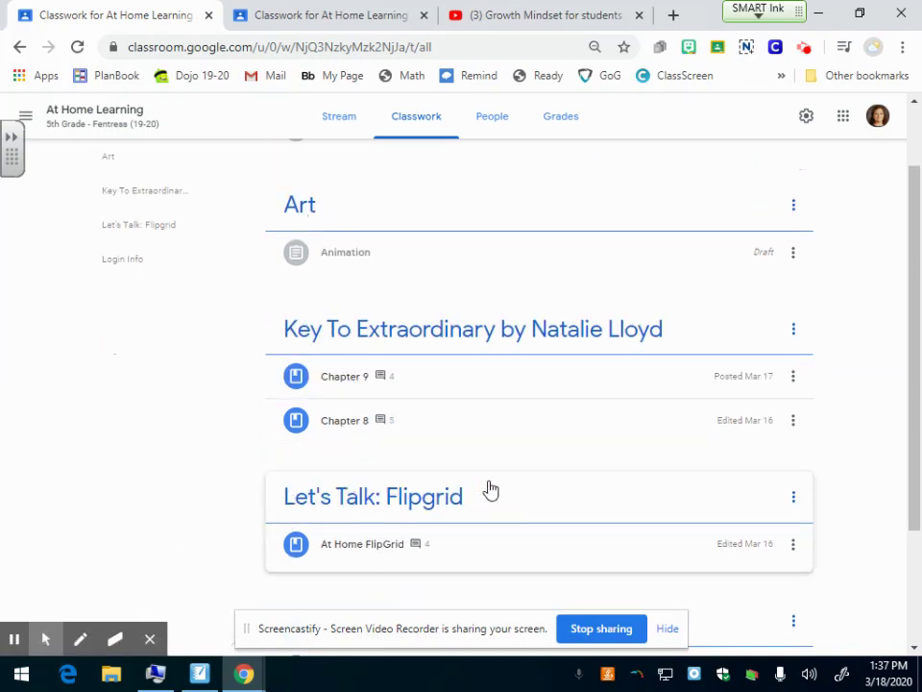
pyautogui.scroll(2, 490, 490)
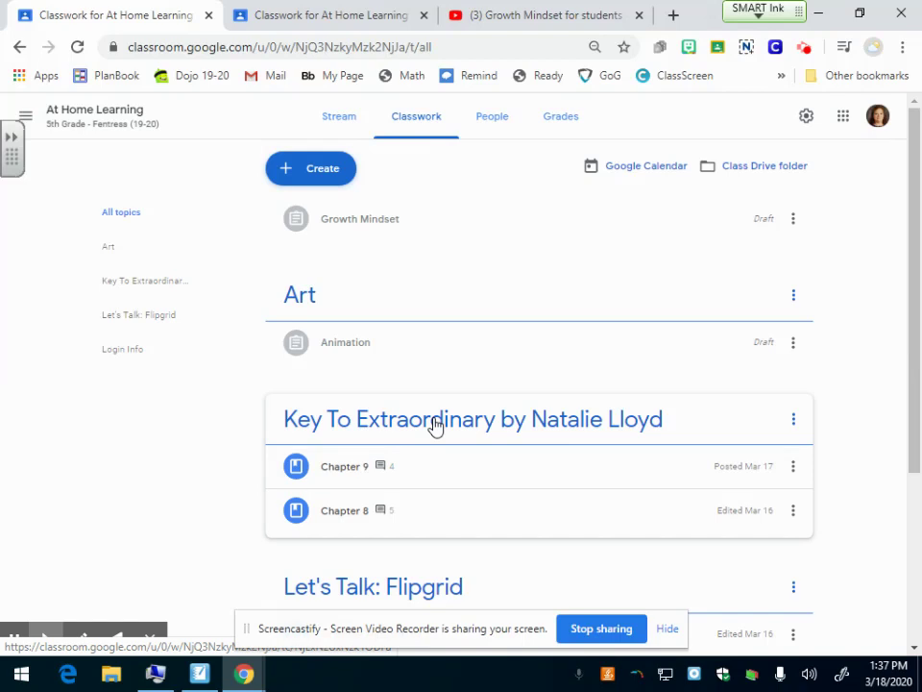
# Return to the draft assignment and set its topic to Art.
pyautogui.click(294, 23)
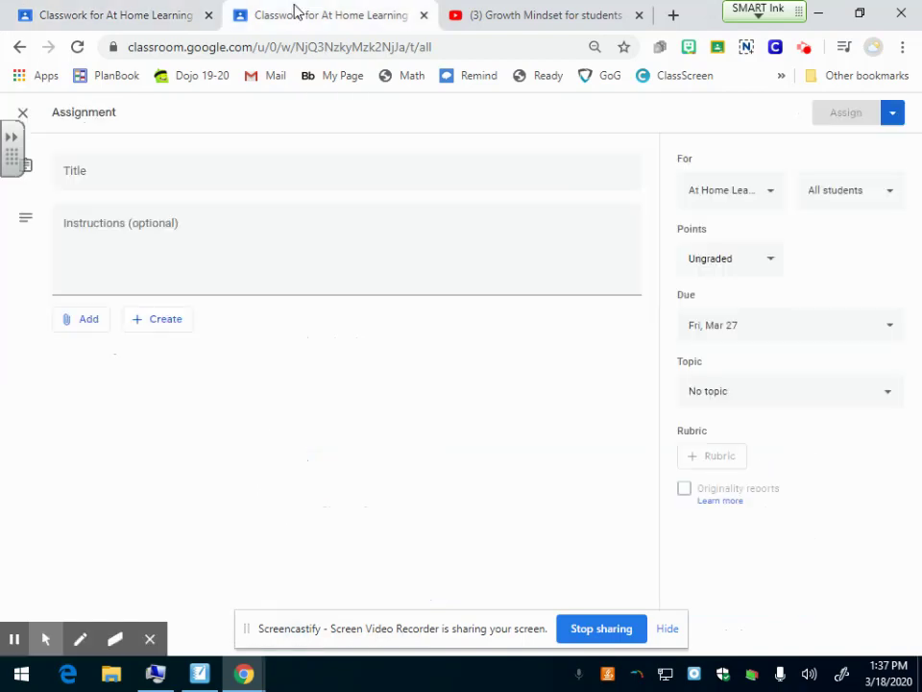
pyautogui.click(726, 388)
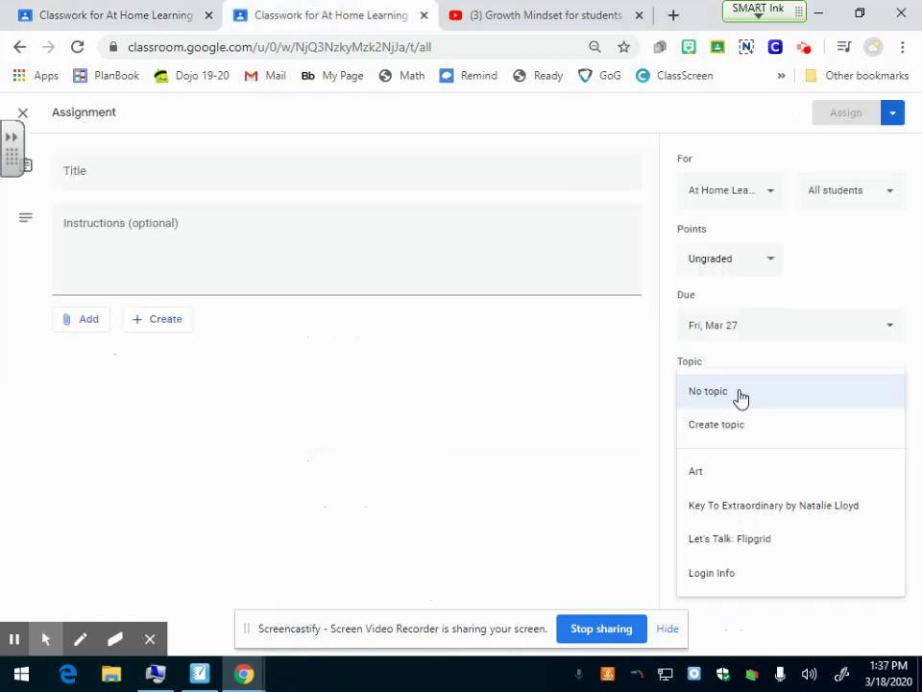
pyautogui.click(725, 475)
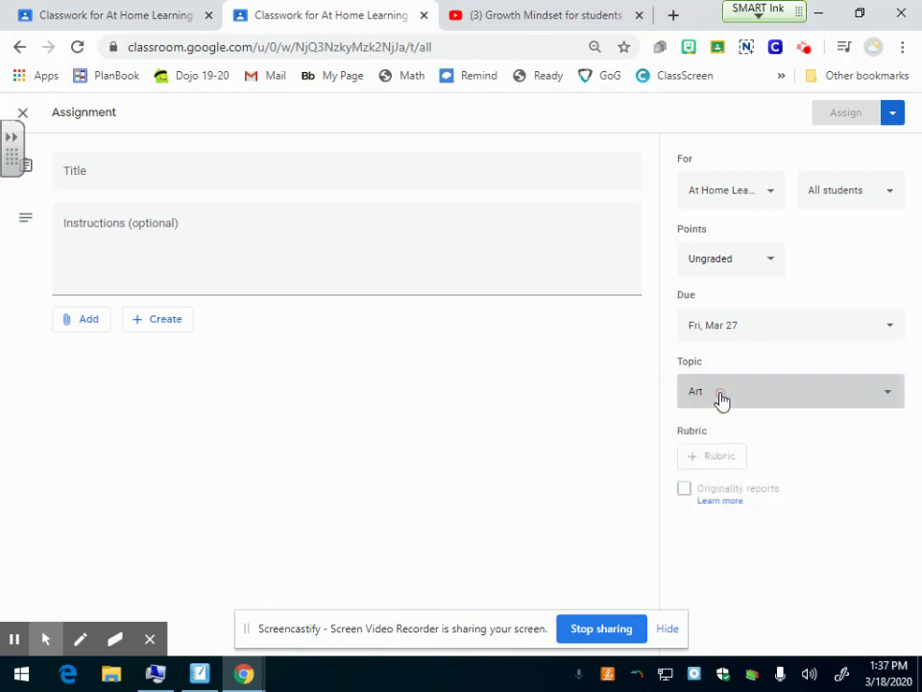
# Create a new topic named Videos for the draft assignment and title the assignment Growth Mindset.
pyautogui.click(722, 398)
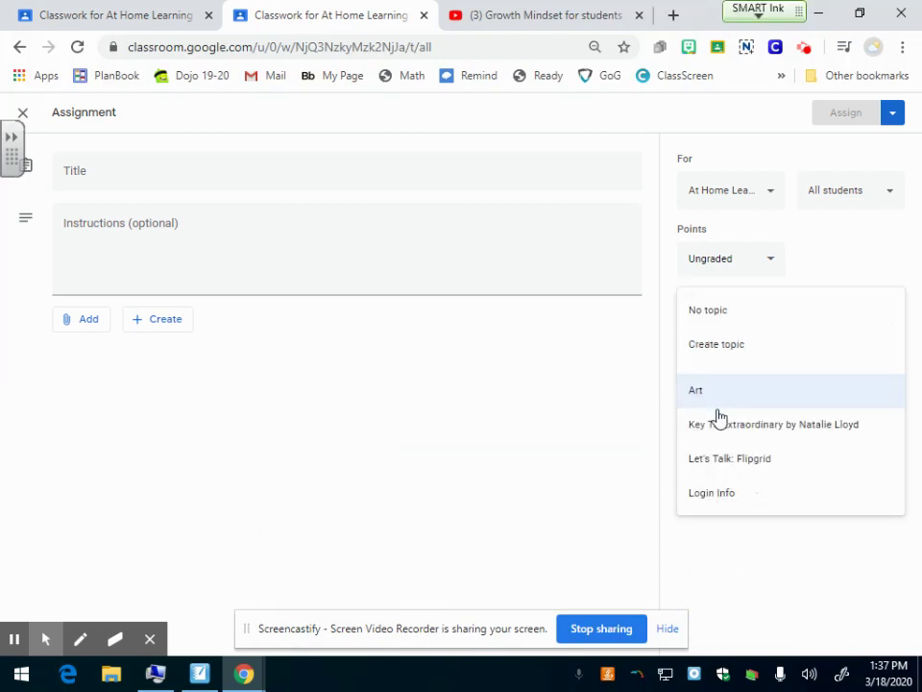
pyautogui.click(729, 348)
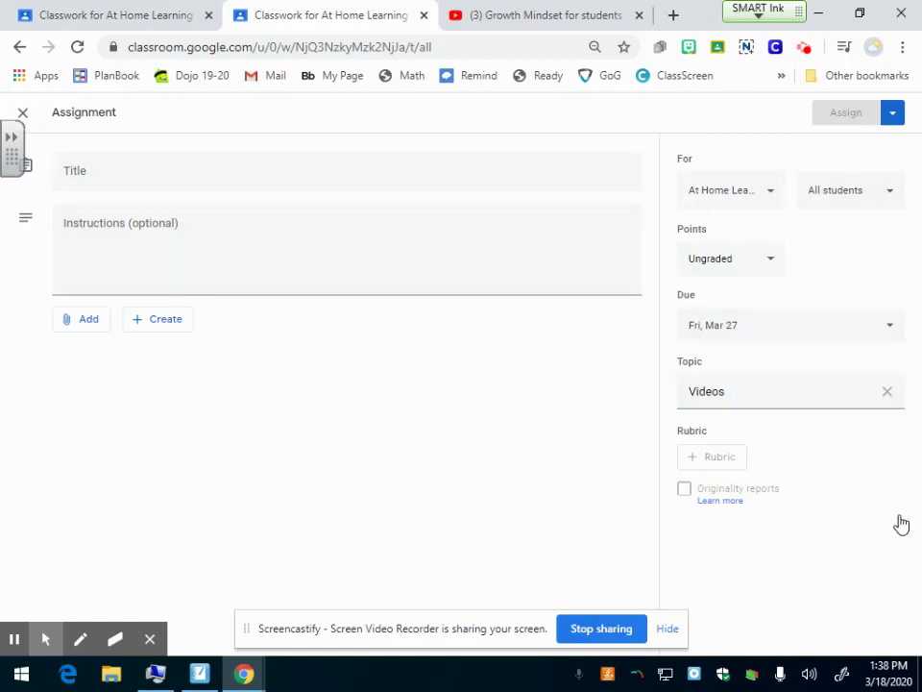
pyautogui.click(95, 171)
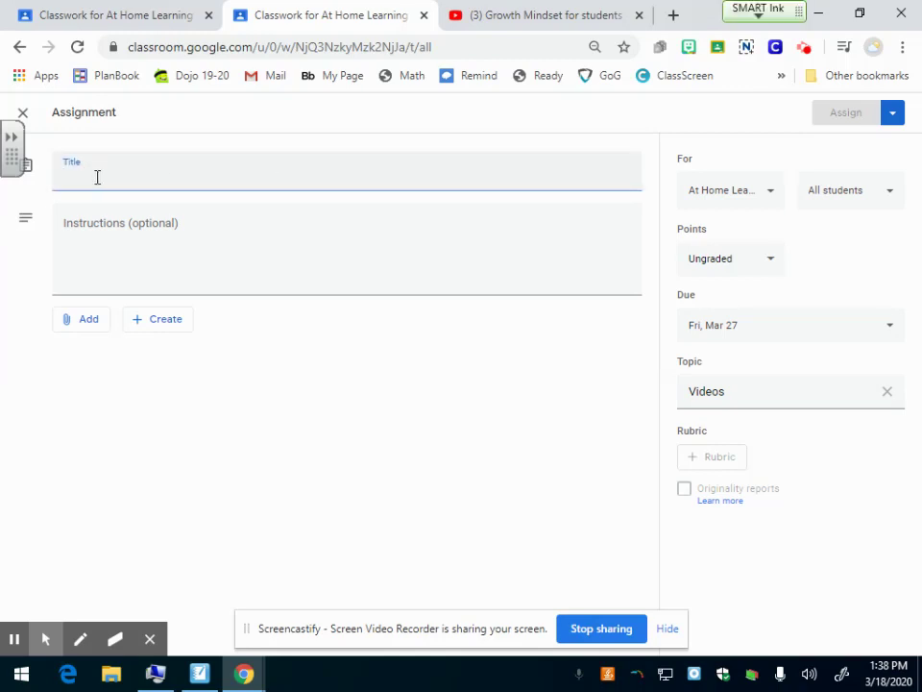
pyautogui.write('Growth Mindse')
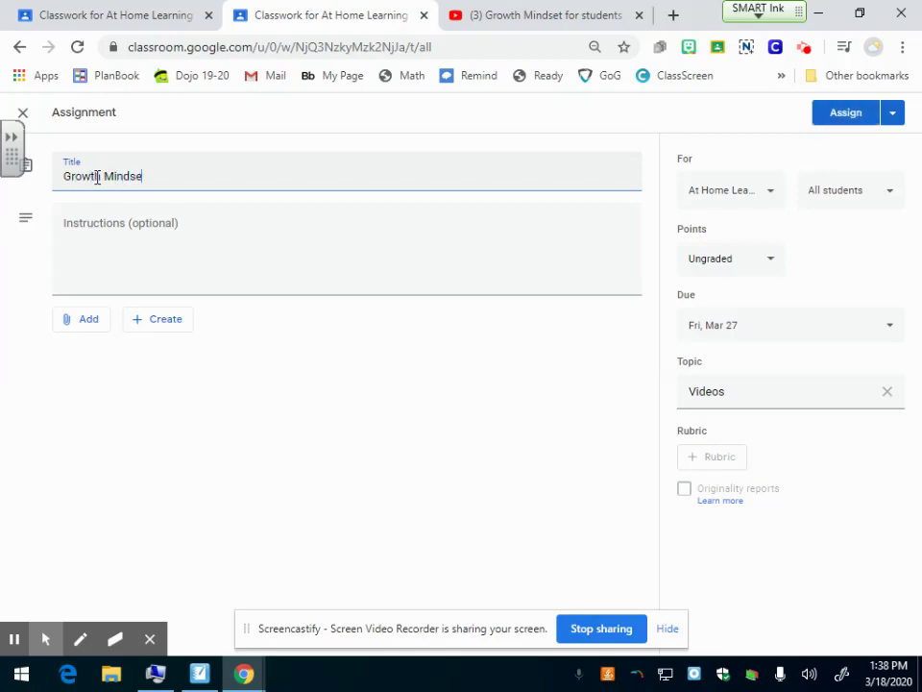
pyautogui.write('t')
# Enter the instructions "Watch The video" and, on a second line, "Reflect with a Partner on what it meant to you".
pyautogui.click(181, 220)
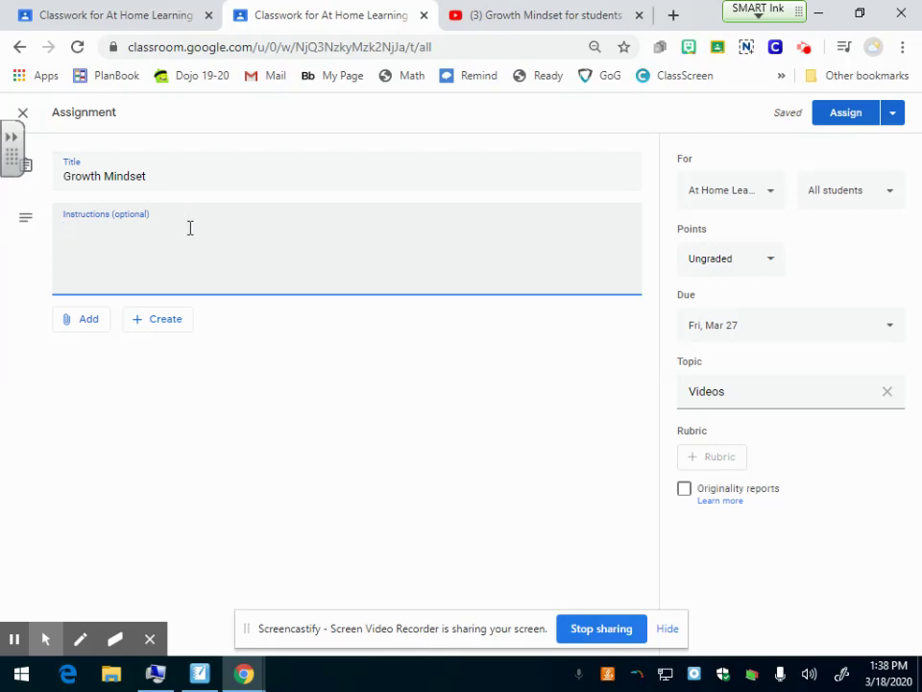
pyautogui.write('Watch The video')
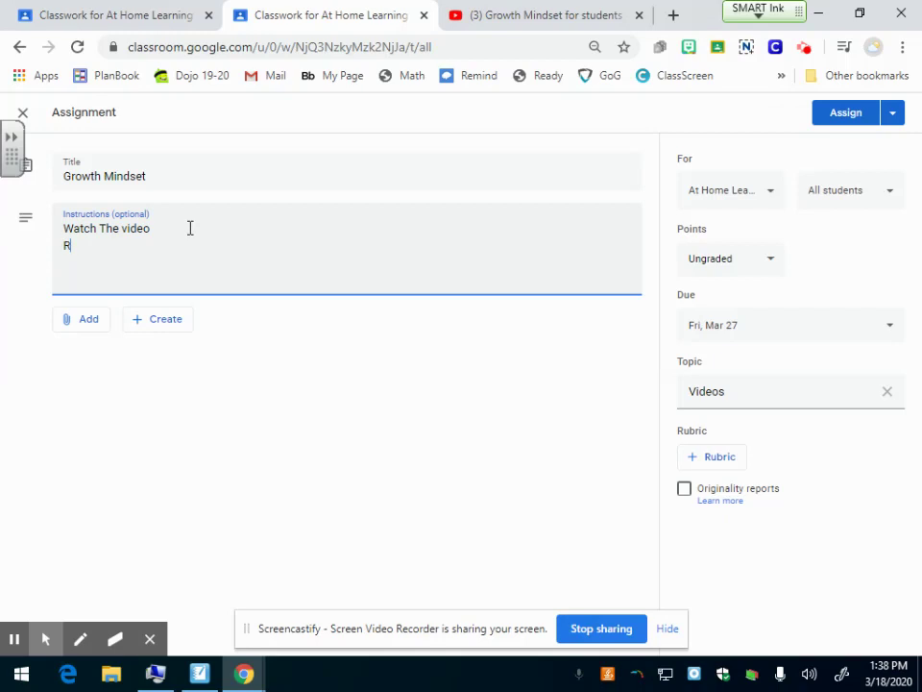
pyautogui.write('ith a Partner on')
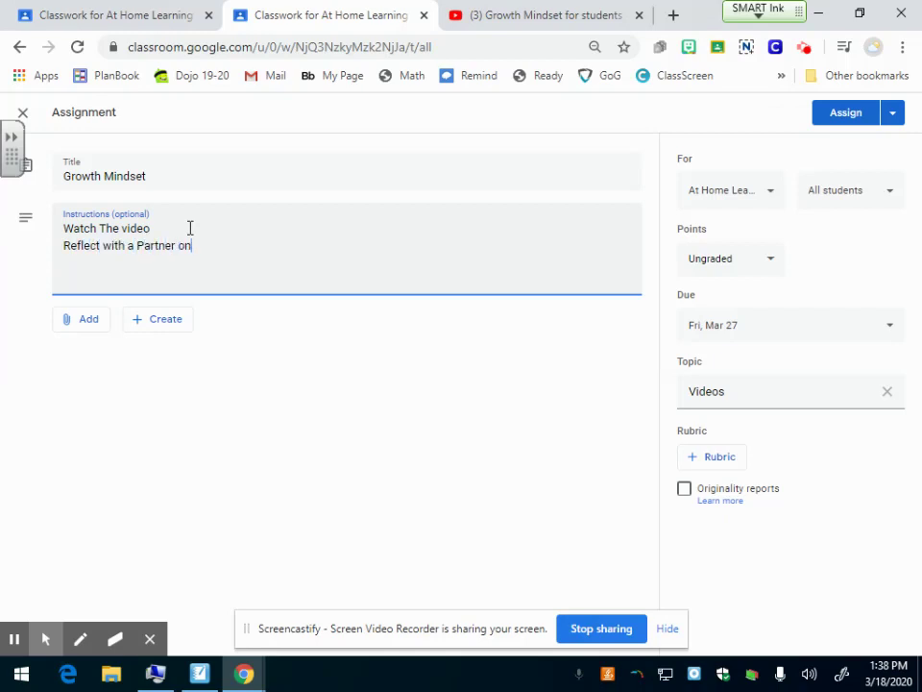
pyautogui.write(' what it meant to you')
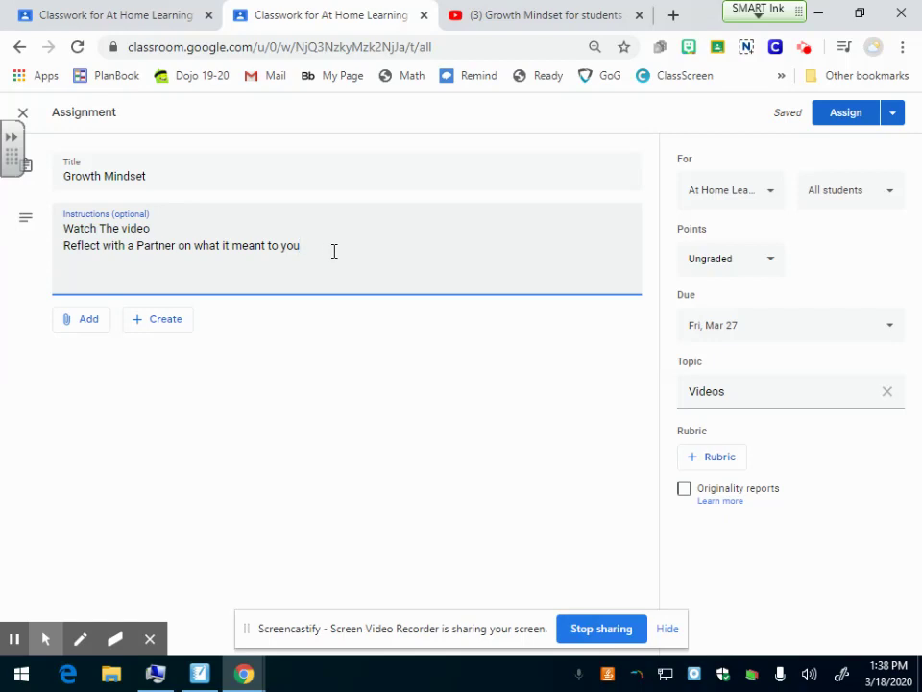
pyautogui.click(326, 249)
pyautogui.moveTo(150, 227); pyautogui.dragTo(61, 228)
pyautogui.click(102, 228)
pyautogui.click(89, 327)
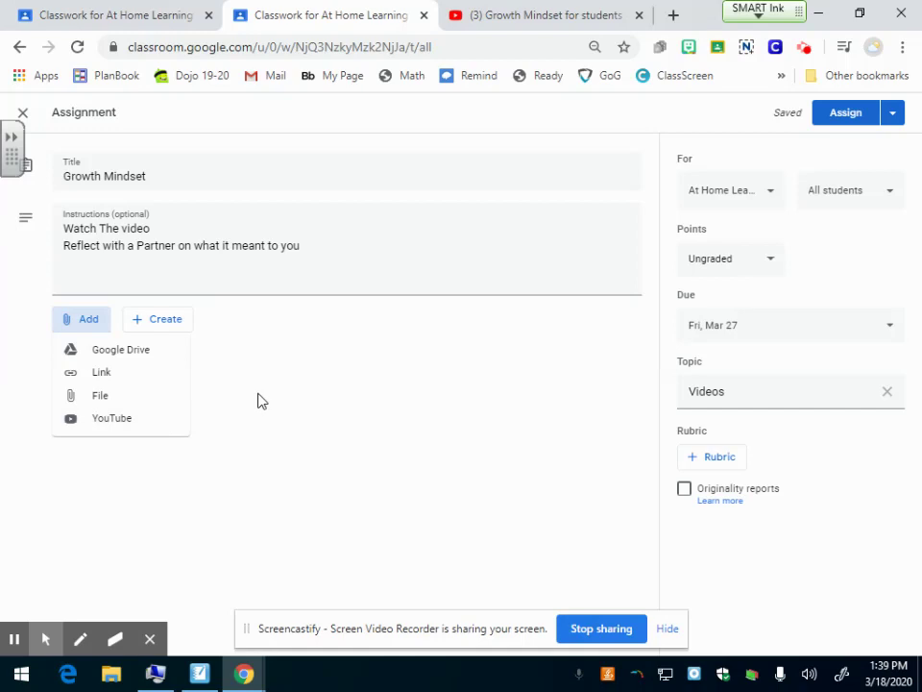
pyautogui.click(252, 392)
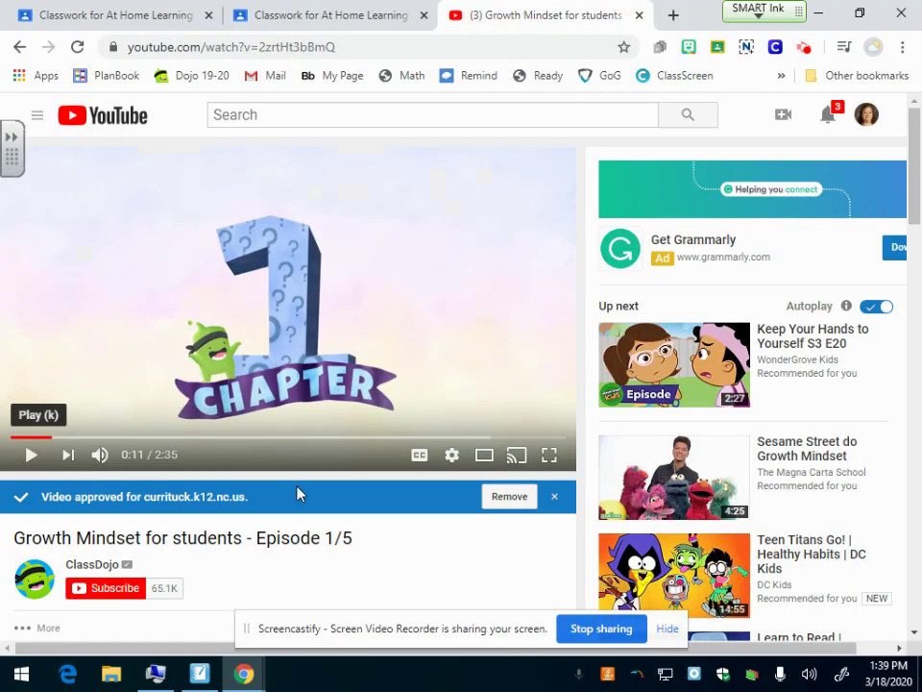
# Remove the Growth Mindset video's approval for currituck.k12.nc.us on YouTube and approve it again.
pyautogui.click(516, 501)
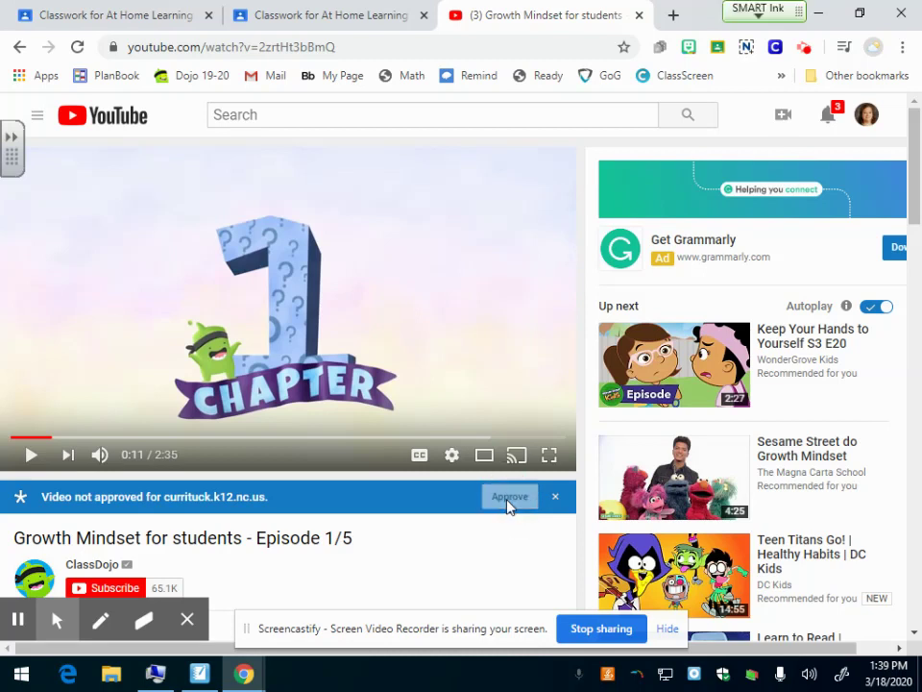
pyautogui.click(508, 503)
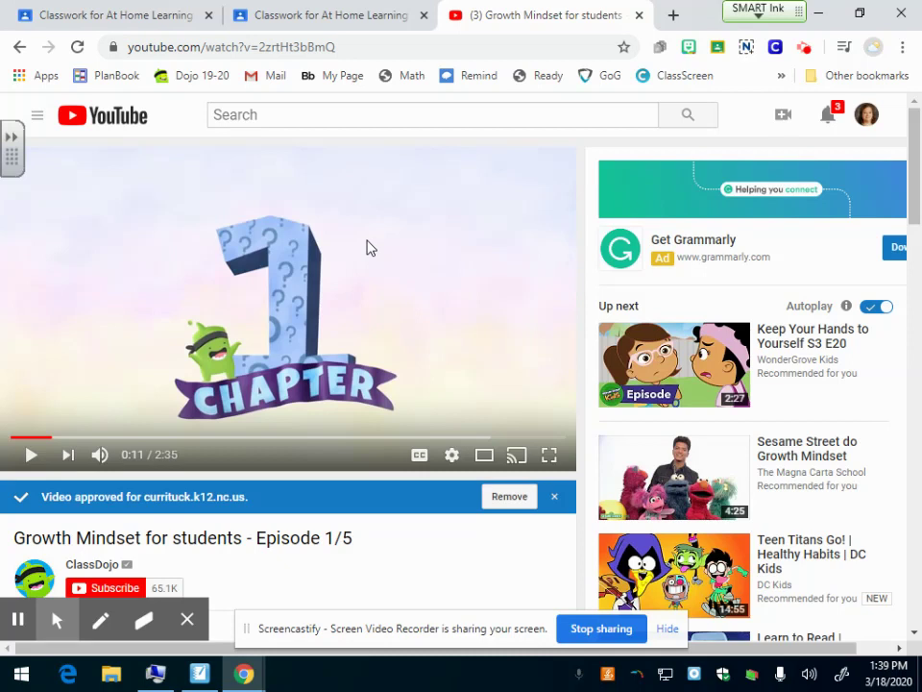
# Copy the web address of the YouTube video Growth Mindset for students - Episode 1/5.
pyautogui.click(348, 47)
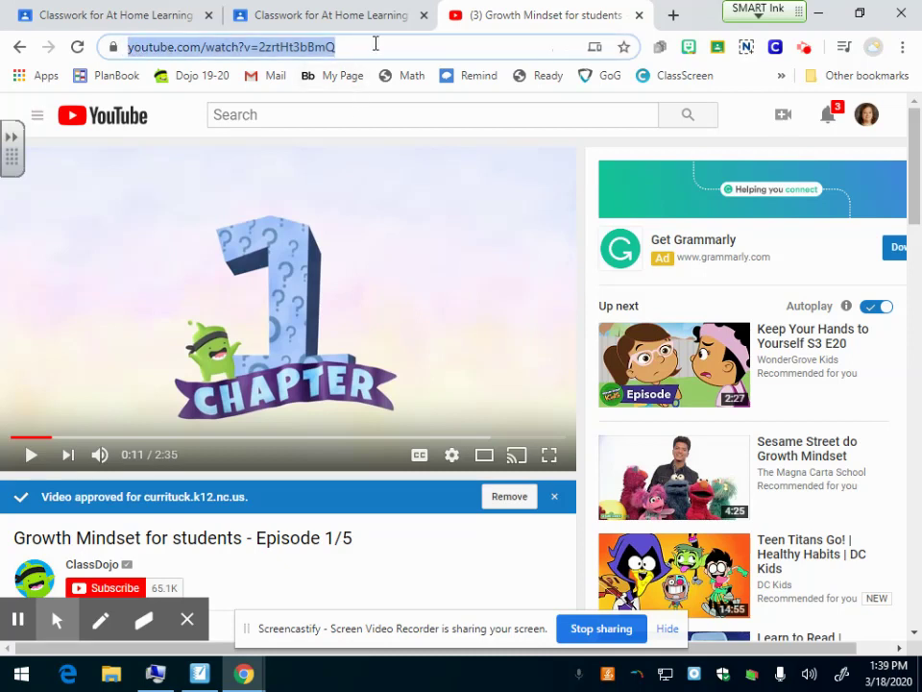
pyautogui.rightClick(236, 50)
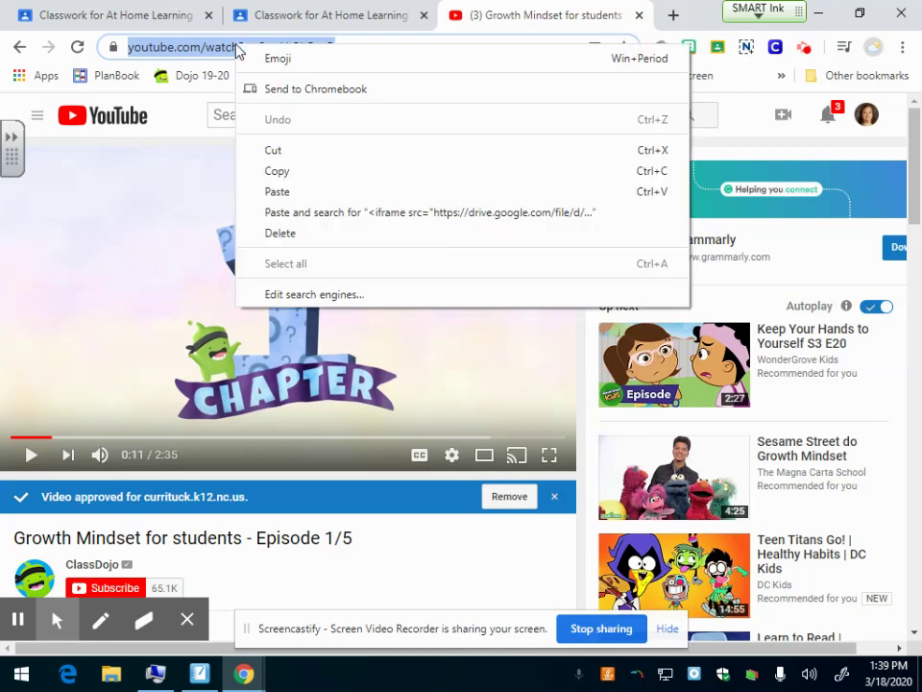
pyautogui.click(289, 171)
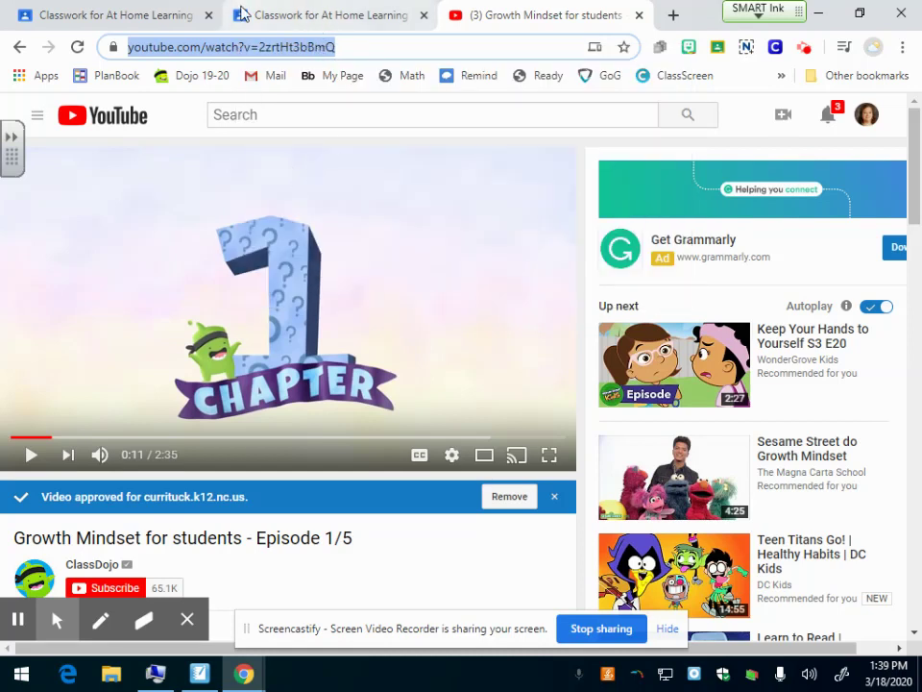
# Return to the draft assignment in Google Classroom and attach the copied YouTube address as a link.
pyautogui.click(299, 13)
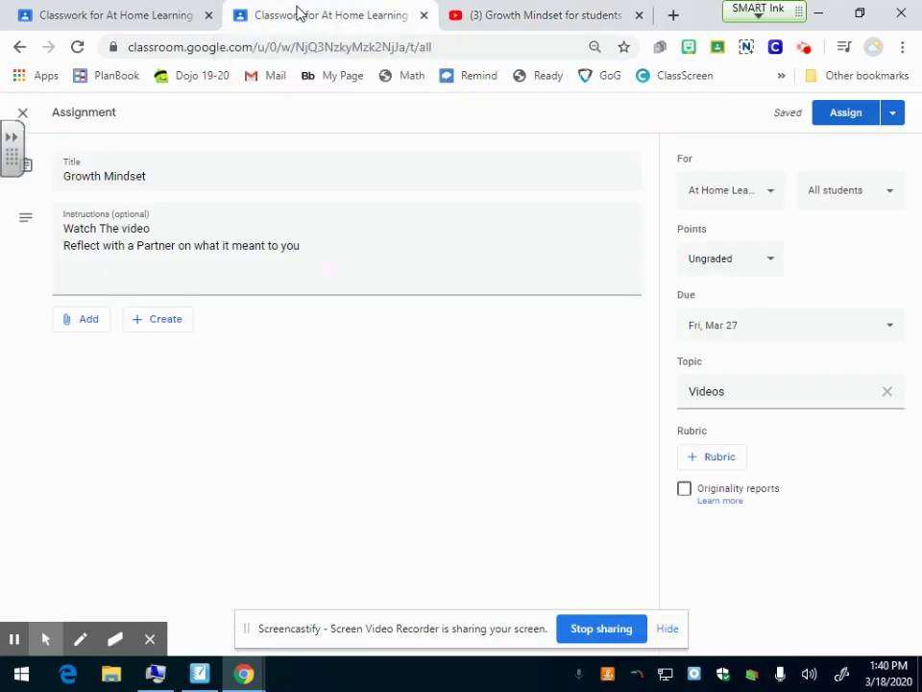
pyautogui.click(69, 325)
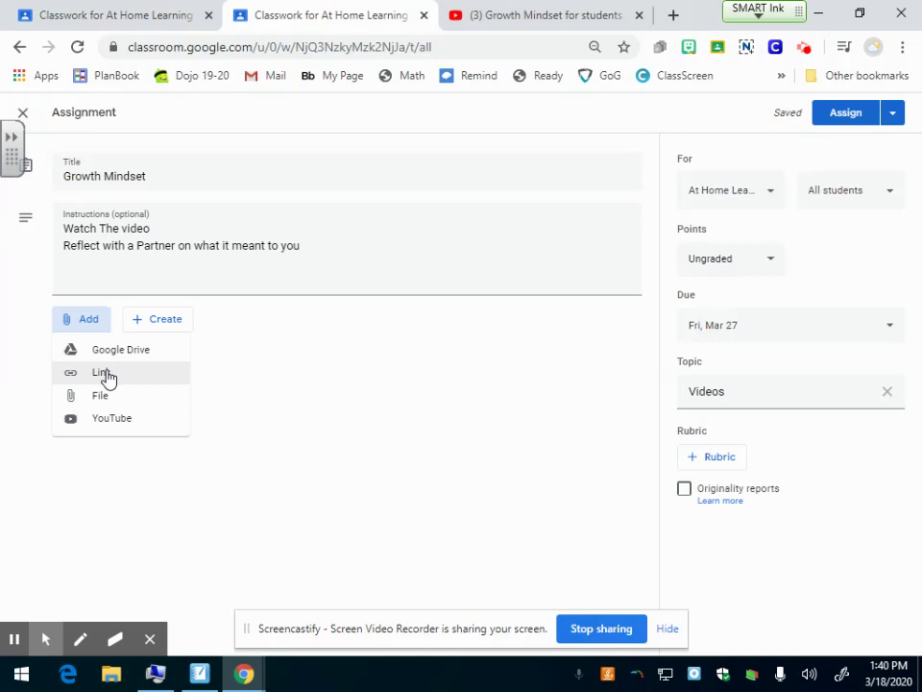
pyautogui.click(103, 373)
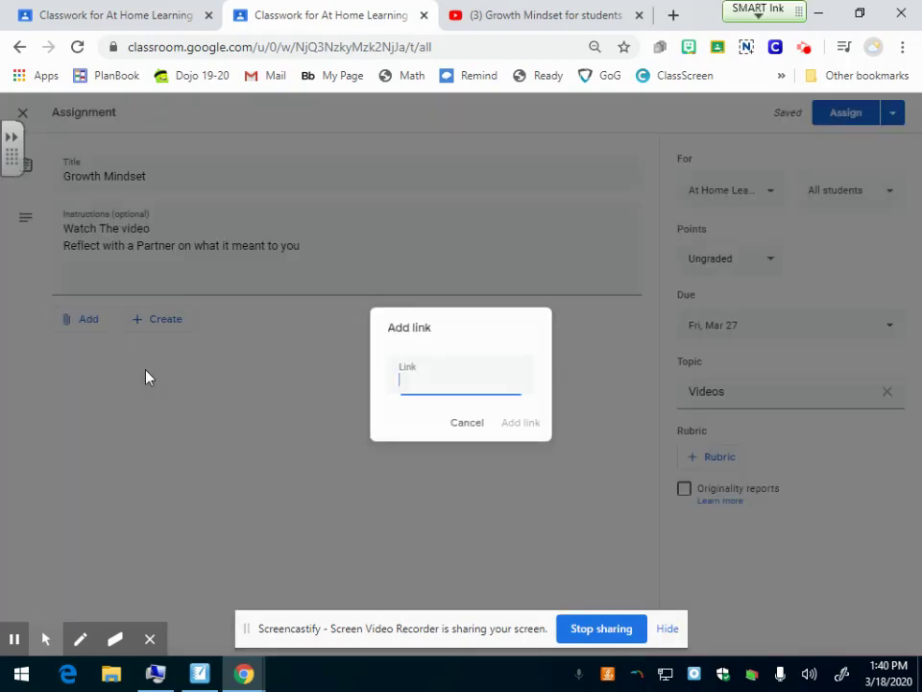
pyautogui.click(443, 380)
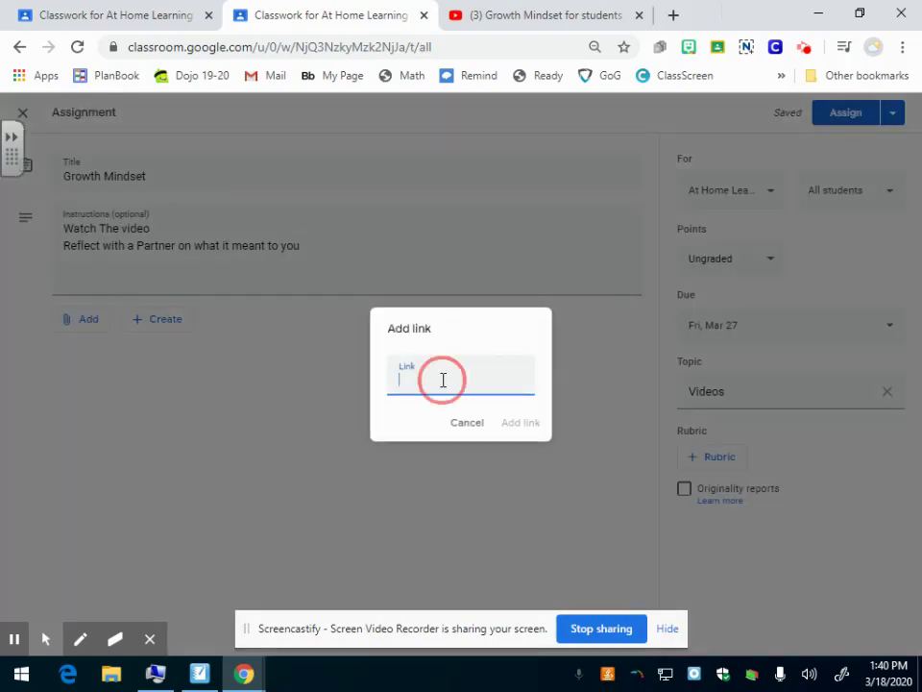
pyautogui.rightClick(442, 379)
pyautogui.click(414, 386)
pyautogui.rightClick(407, 386)
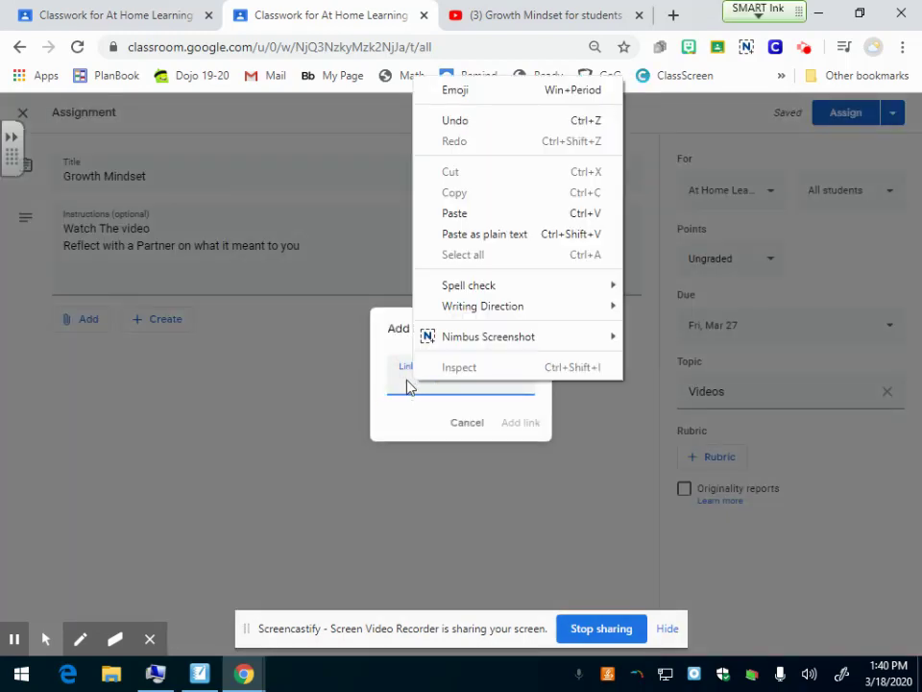
pyautogui.click(407, 386)
pyautogui.rightClick(409, 387)
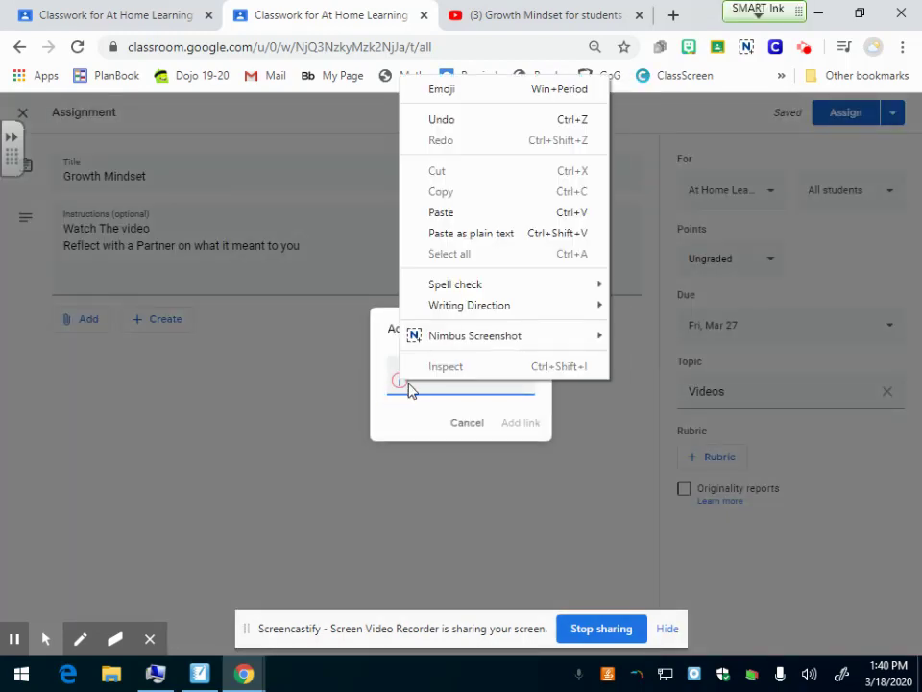
pyautogui.click(468, 215)
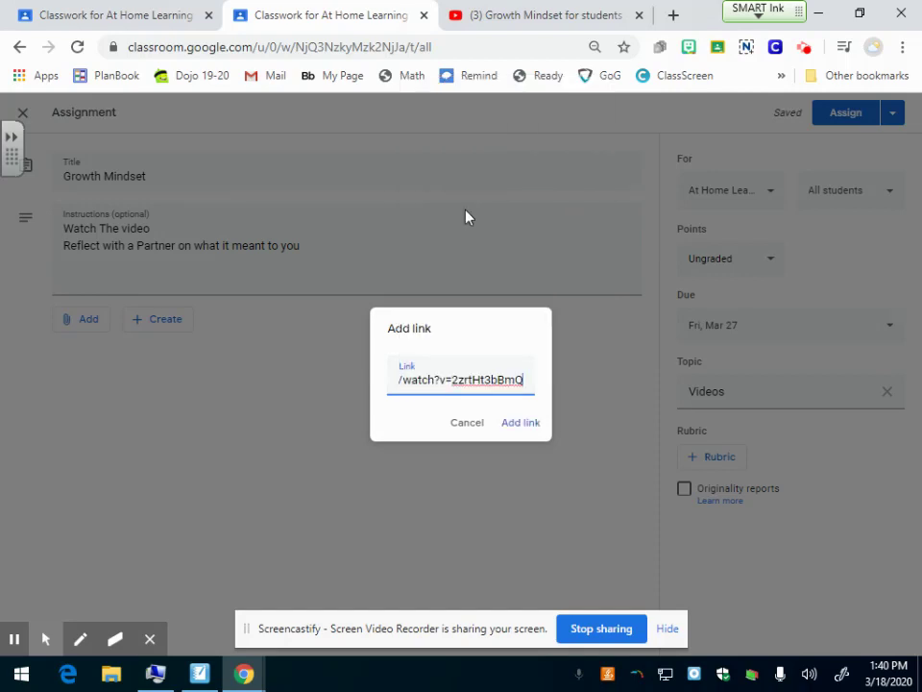
pyautogui.click(523, 432)
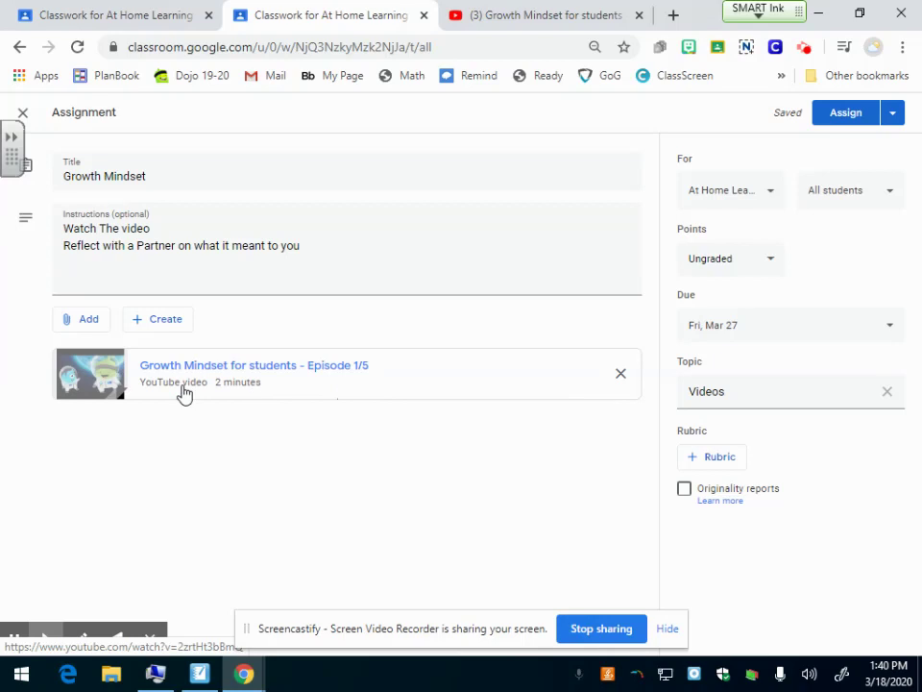
# Remove the linked Growth Mindset video from the assignment's attachments.
pyautogui.click(621, 376)
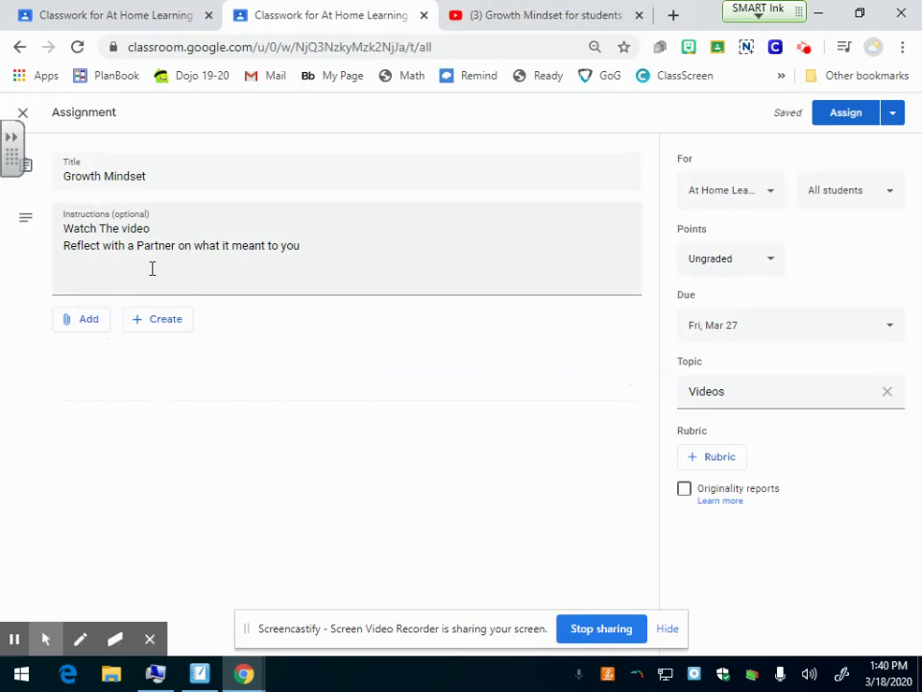
# Start attaching a YouTube video to the assignment and search for "growth mindset class dojo".
pyautogui.click(91, 326)
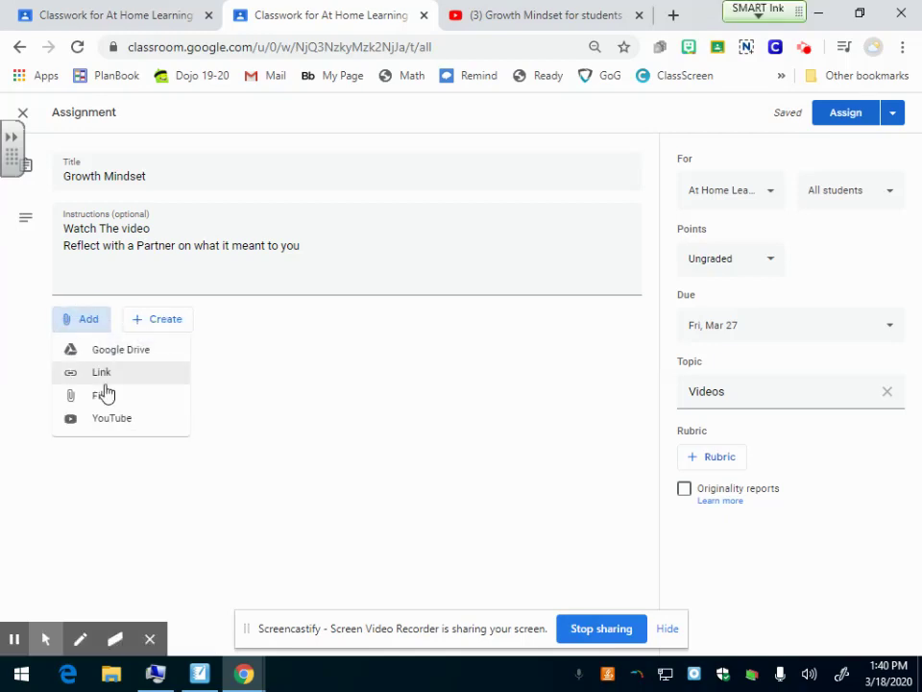
pyautogui.click(94, 329)
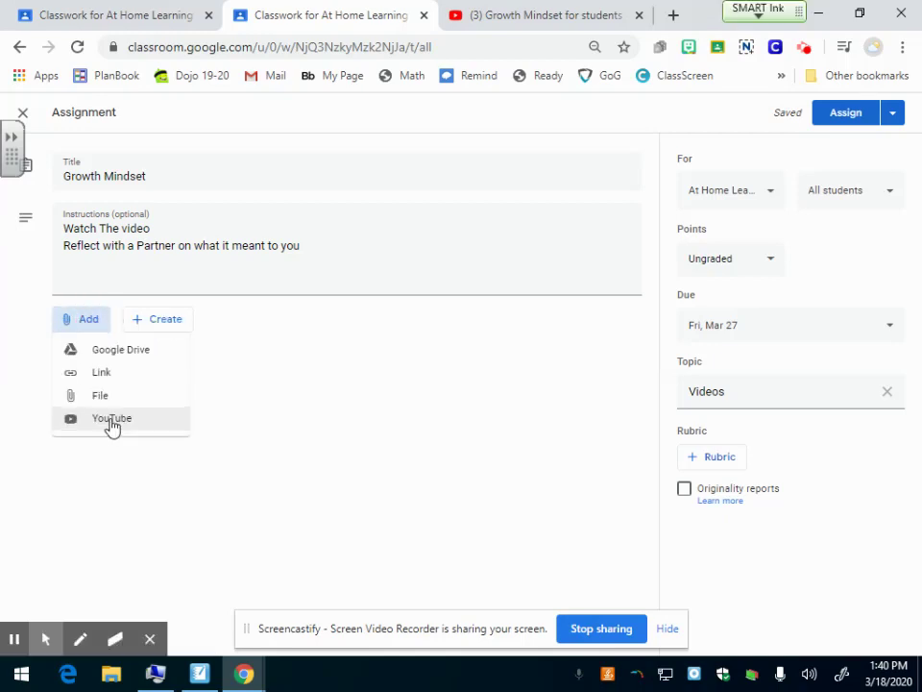
pyautogui.click(111, 427)
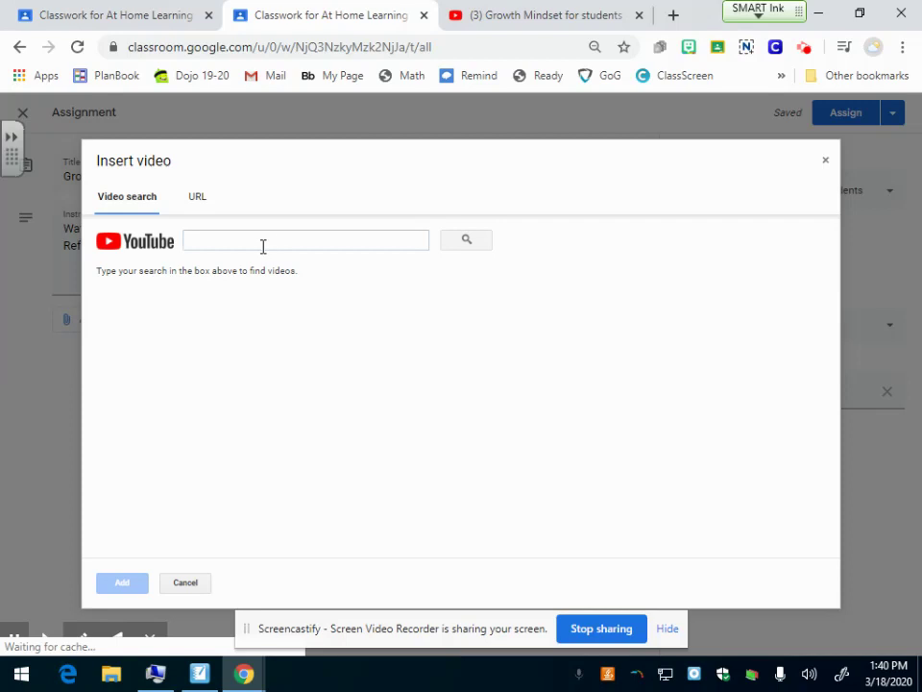
pyautogui.click(254, 242)
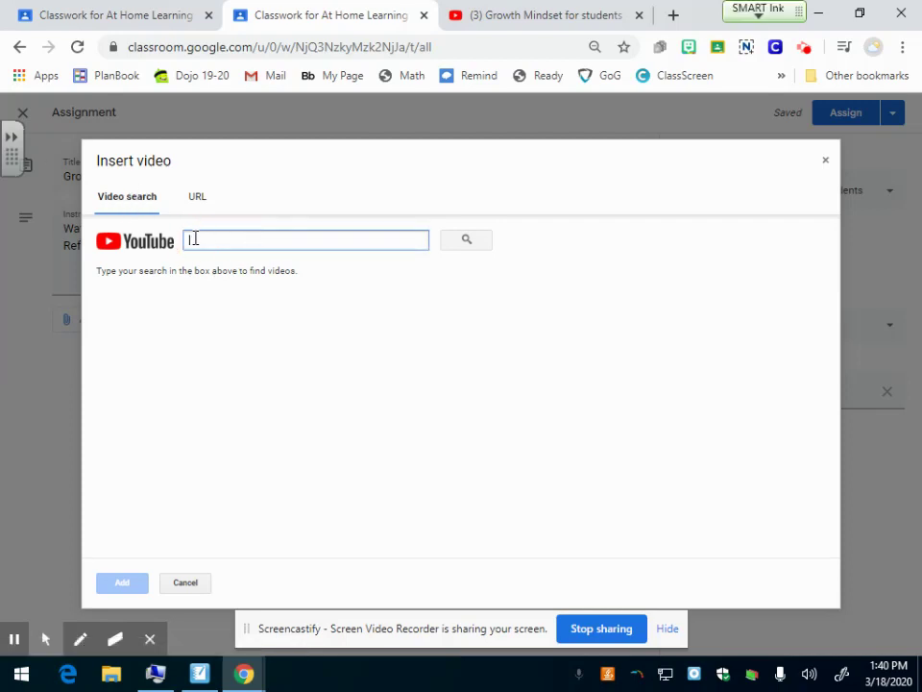
pyautogui.write('growth mindset class dojo')
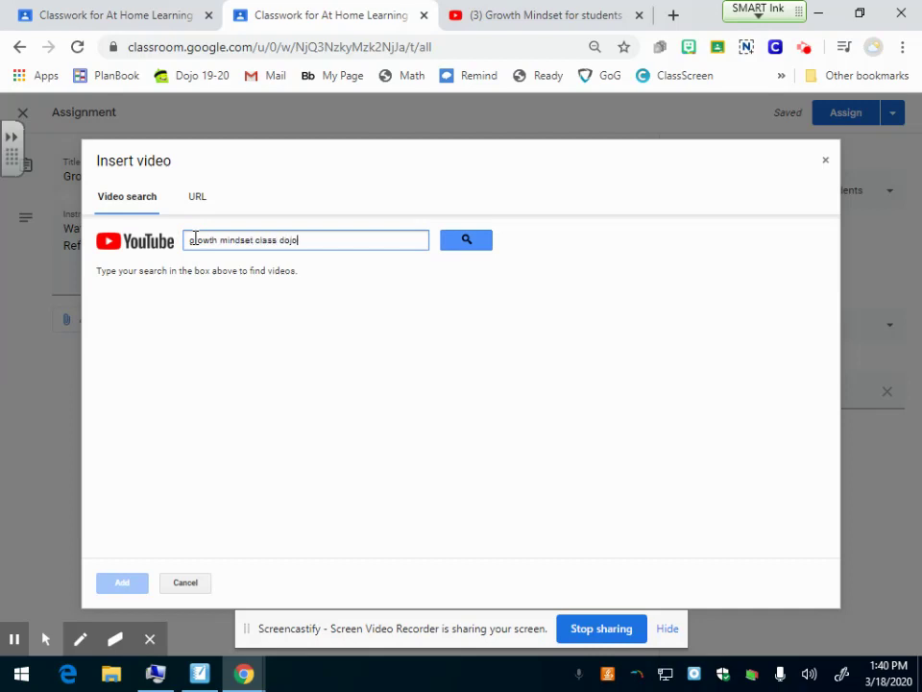
pyautogui.press('Return')
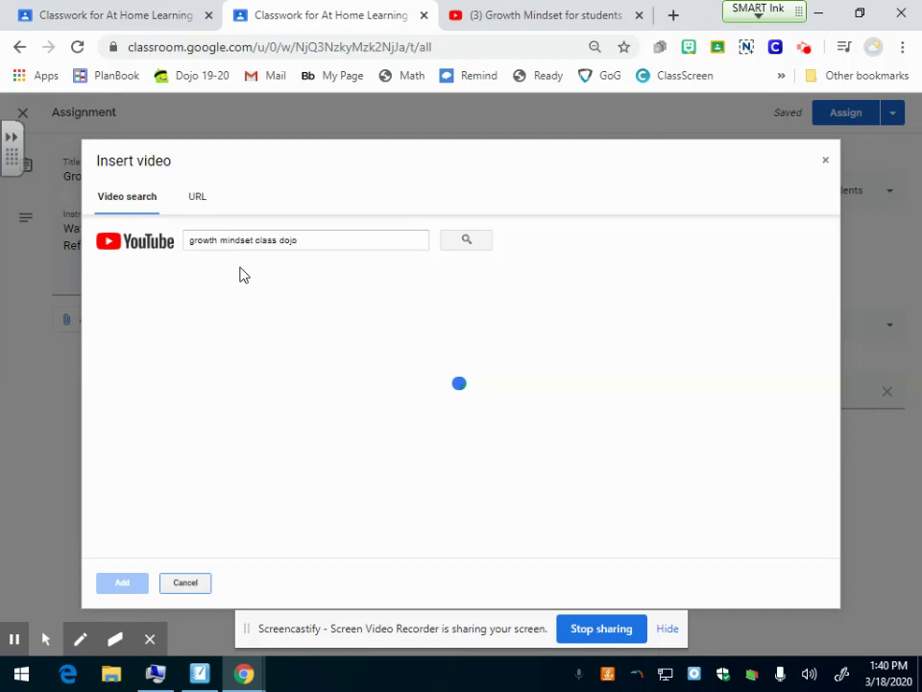
# Select the video Growth Mindset for students - Episode 1/5, briefly preview it, and attach it to the assignment.
pyautogui.click(249, 306)
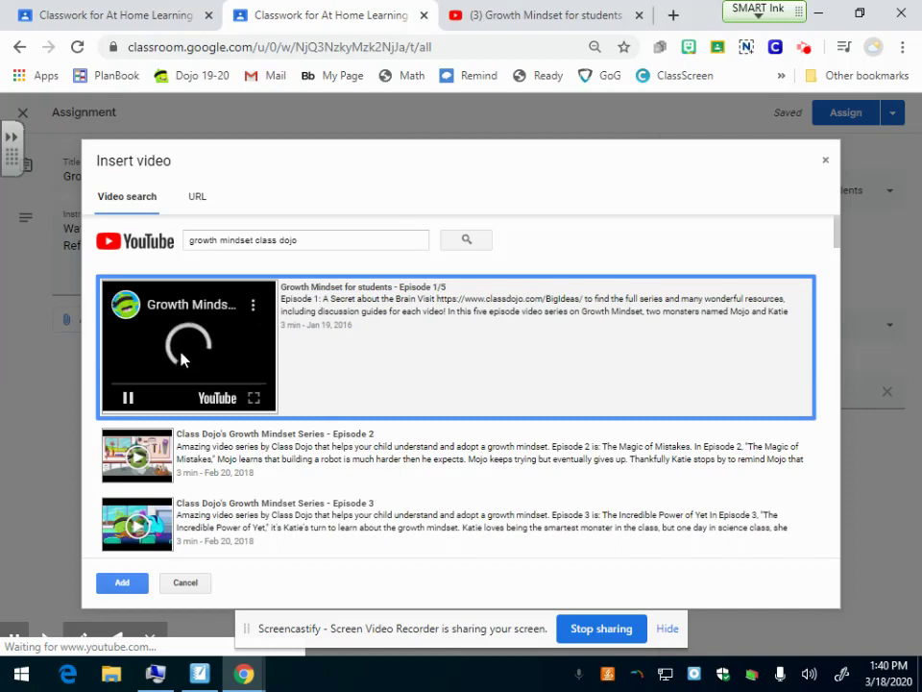
pyautogui.click(183, 359)
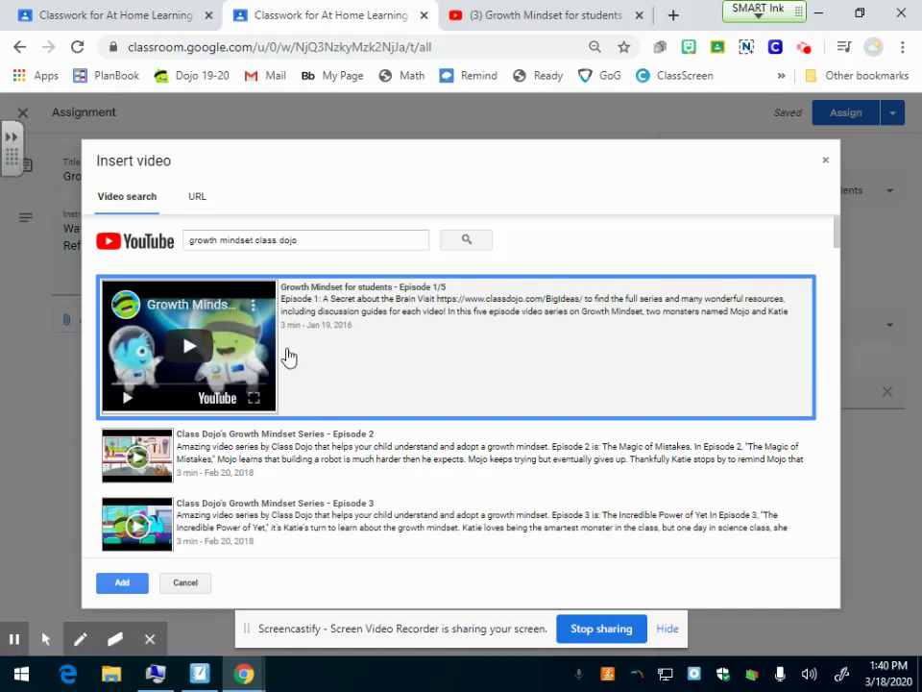
pyautogui.click(188, 351)
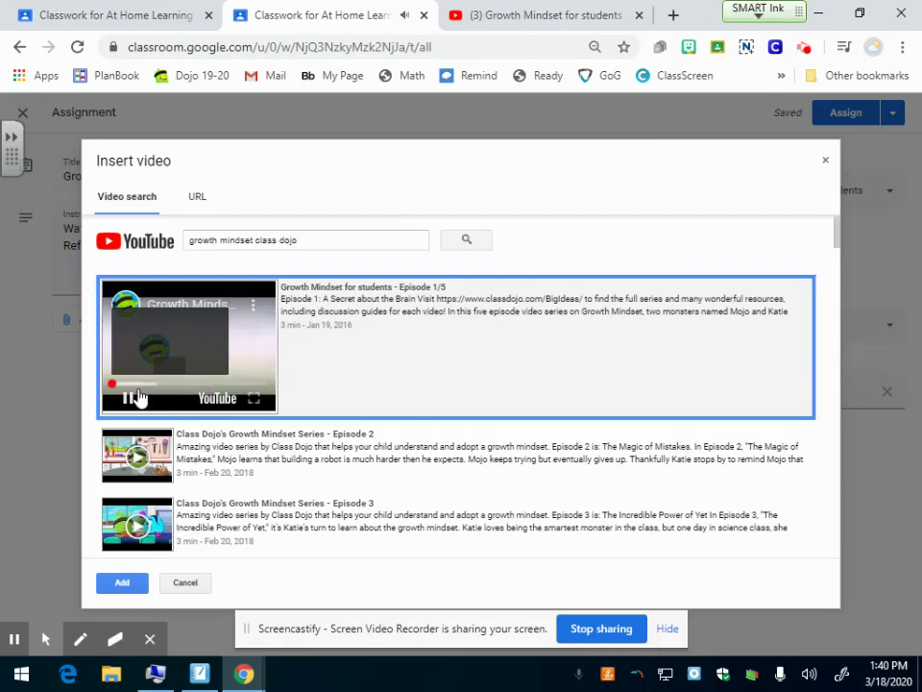
pyautogui.click(131, 398)
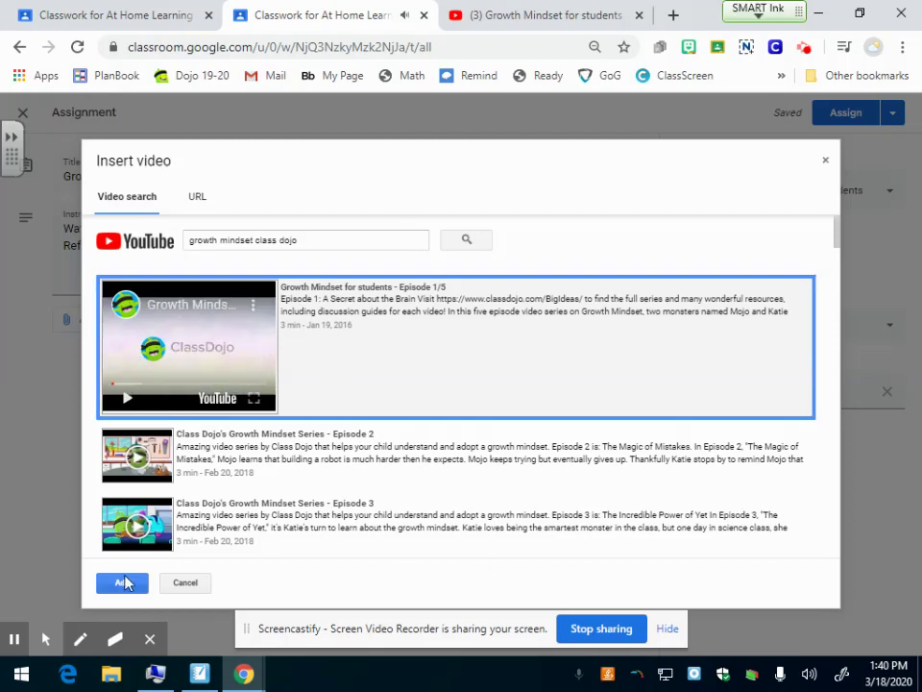
pyautogui.click(125, 582)
pyautogui.click(525, 368)
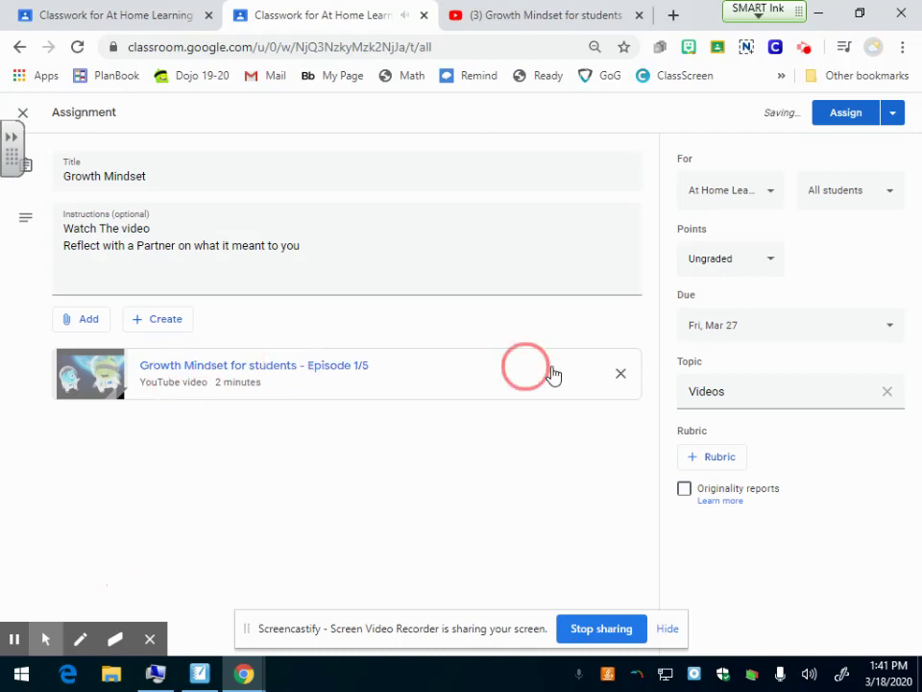
# Remove the attached video and attach Growth Mindset for students - Episode 1/5 again as a YouTube video using its copied URL.
pyautogui.click(621, 374)
pyautogui.click(97, 327)
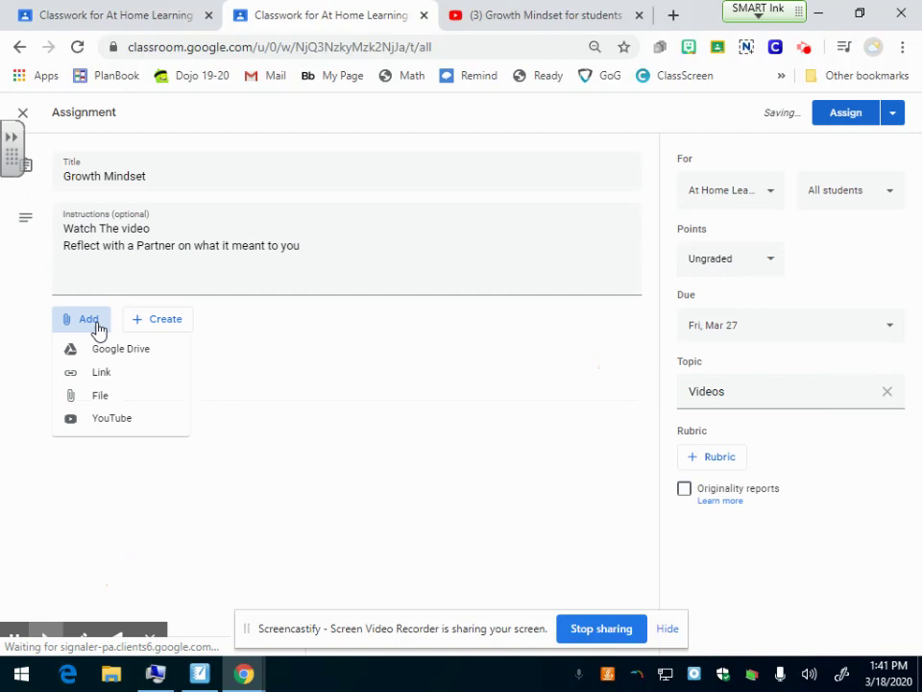
pyautogui.click(118, 428)
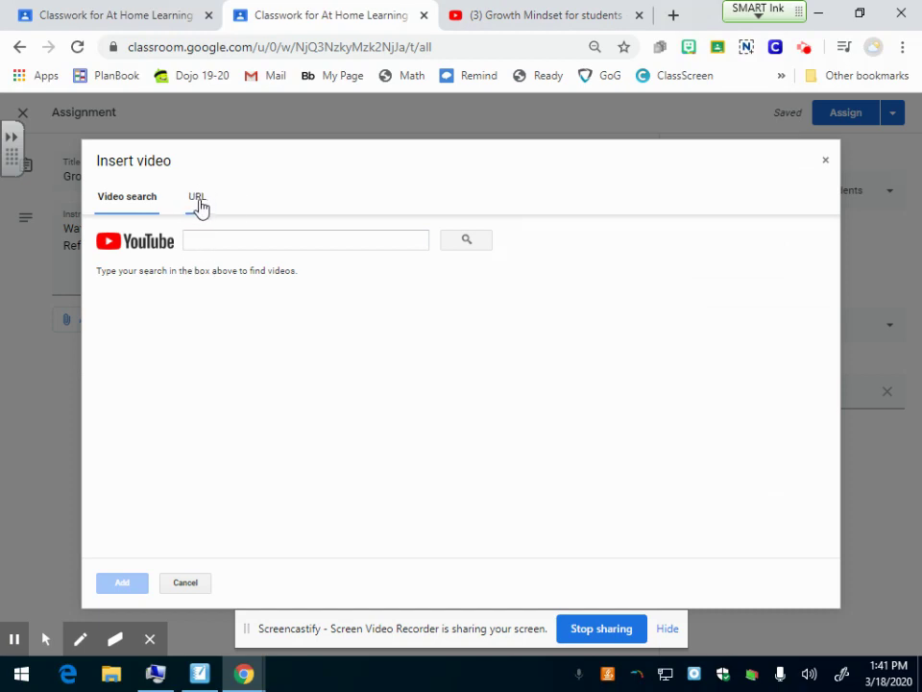
pyautogui.click(198, 204)
pyautogui.click(222, 232)
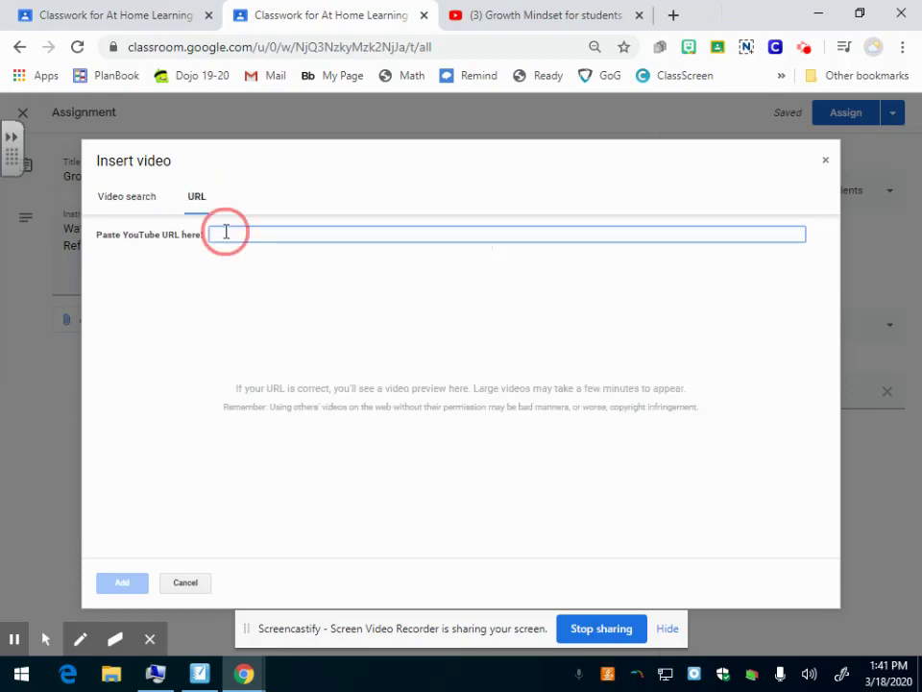
pyautogui.rightClick(224, 238)
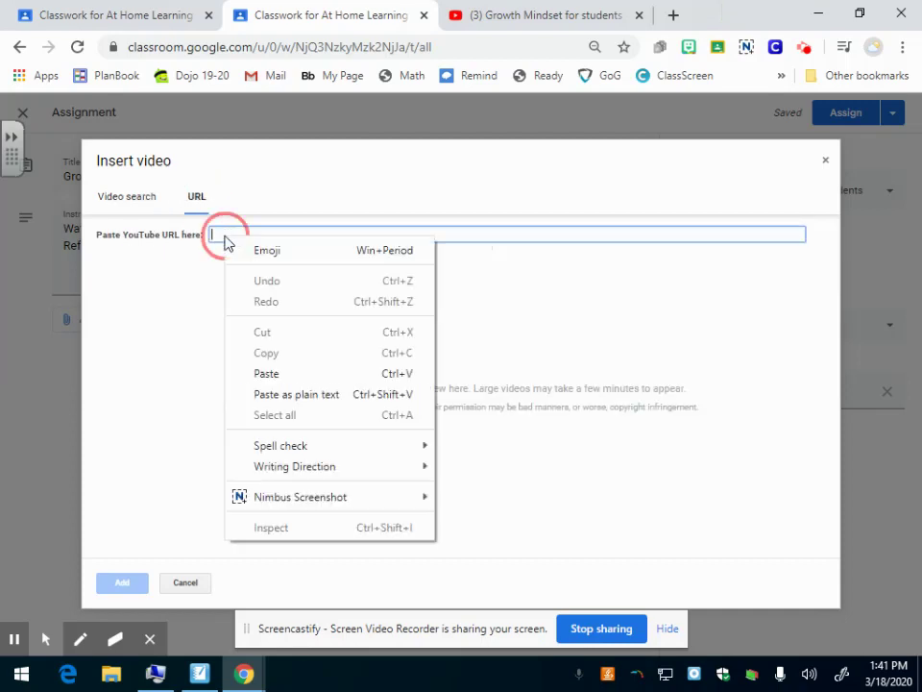
pyautogui.click(285, 375)
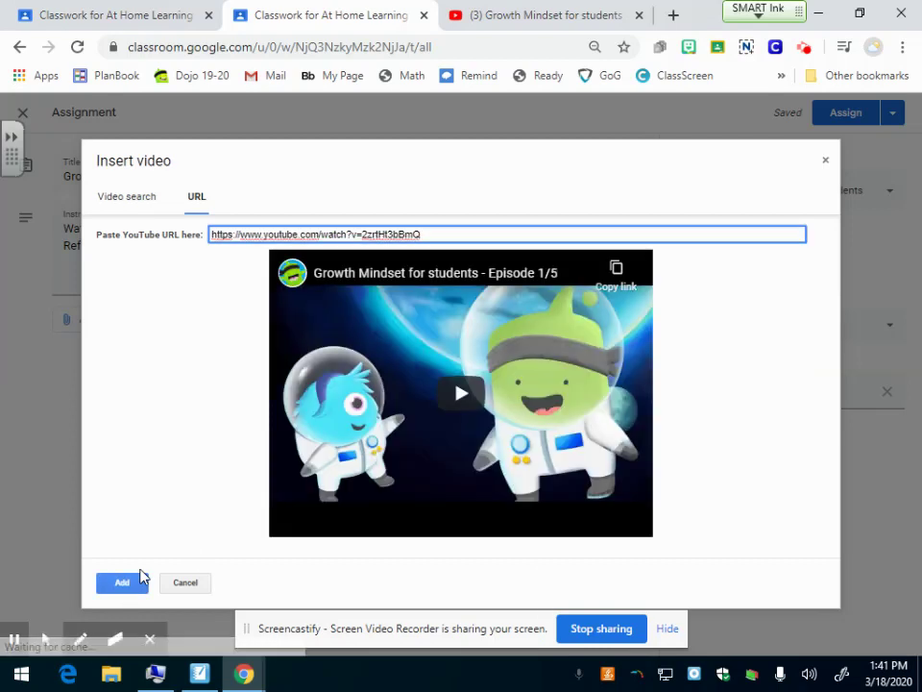
pyautogui.click(123, 582)
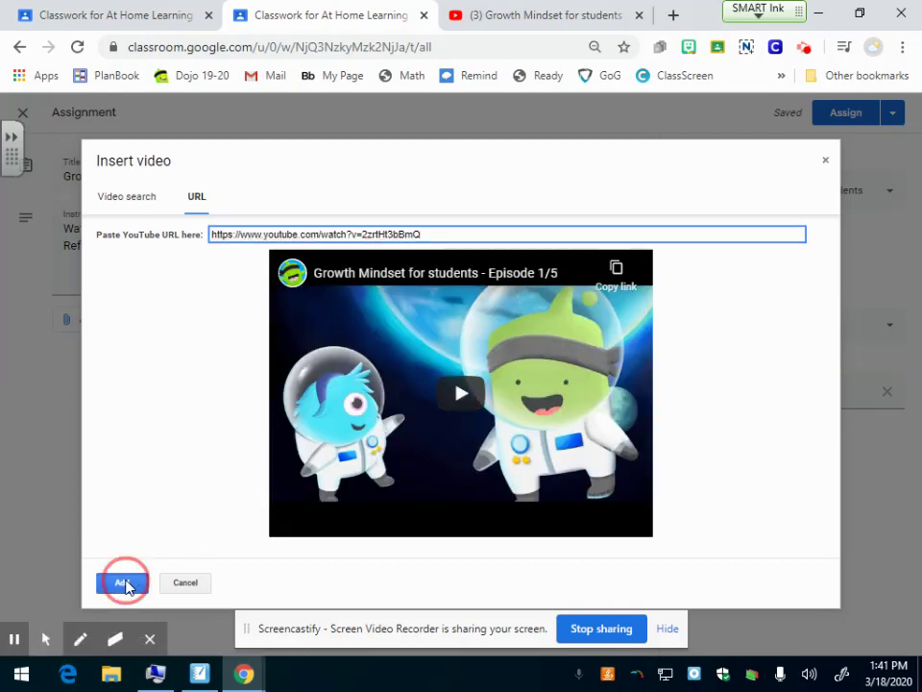
pyautogui.click(265, 535)
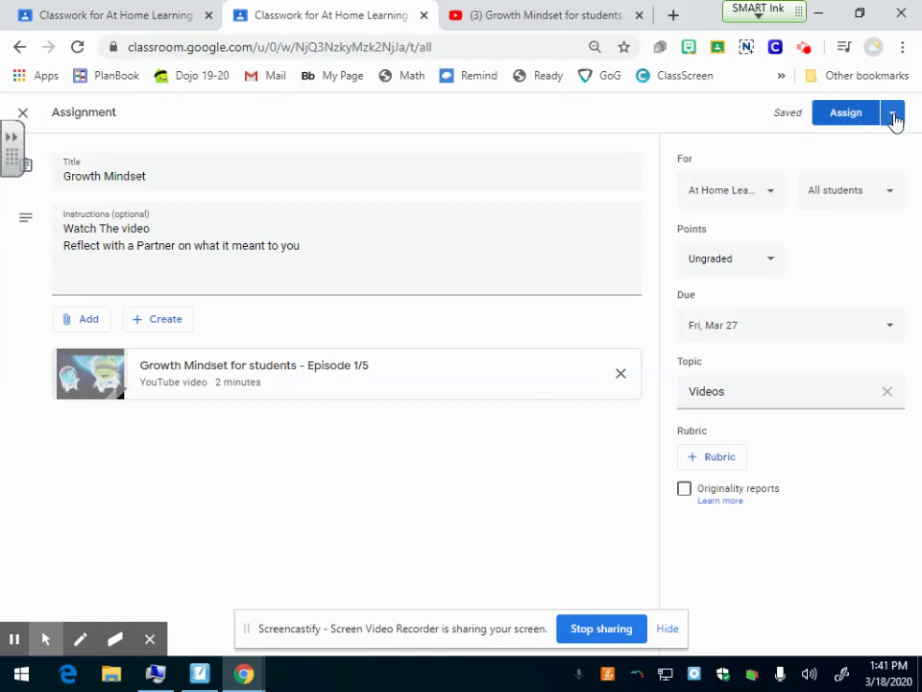
# Try out scheduling the assignment for Mar 23, 2020 at 8:00 AM, and cancel without scheduling it.
pyautogui.click(894, 116)
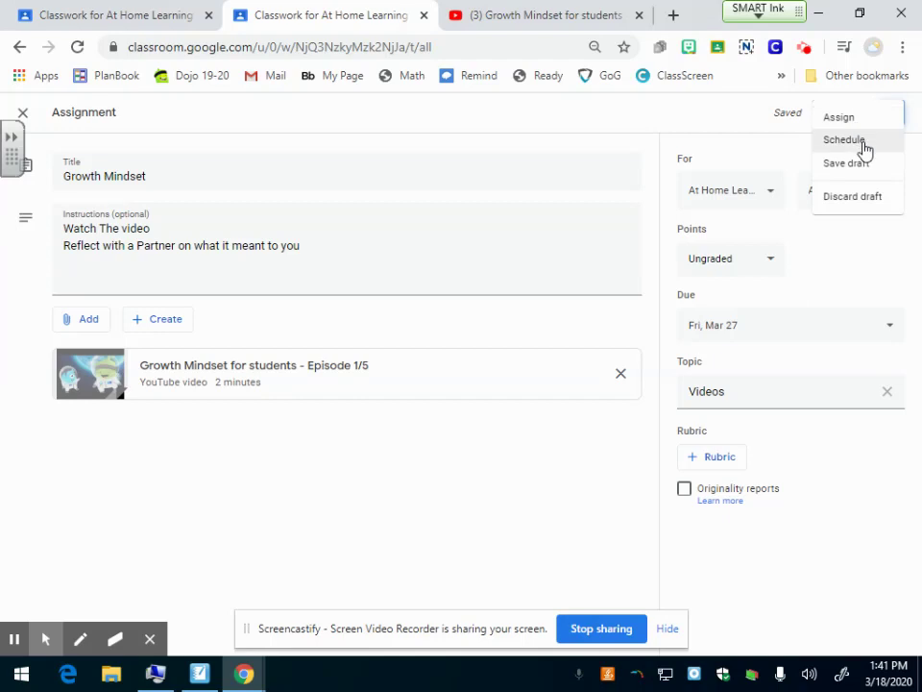
pyautogui.click(845, 140)
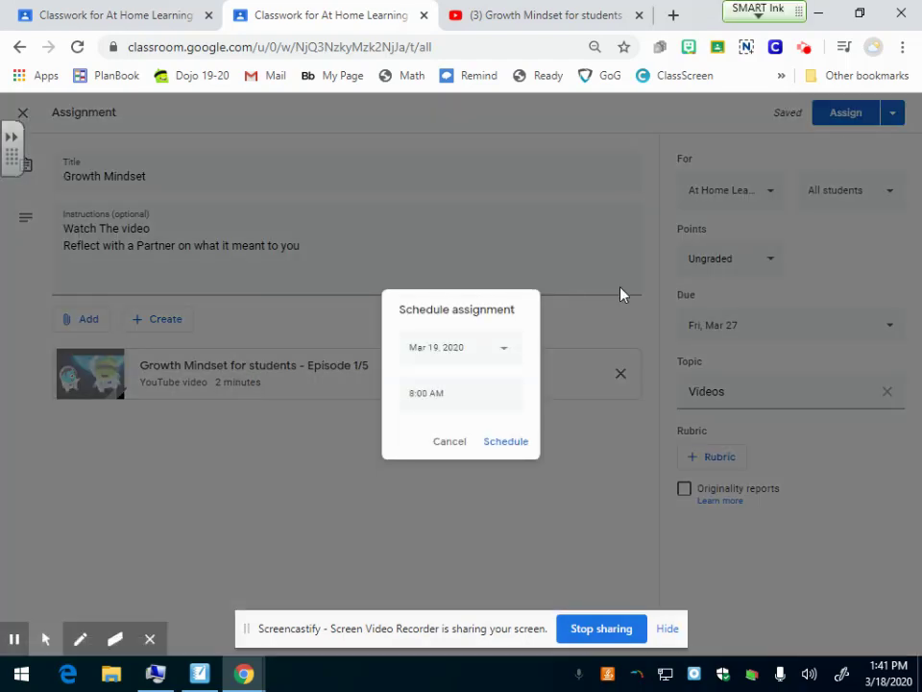
pyautogui.click(504, 354)
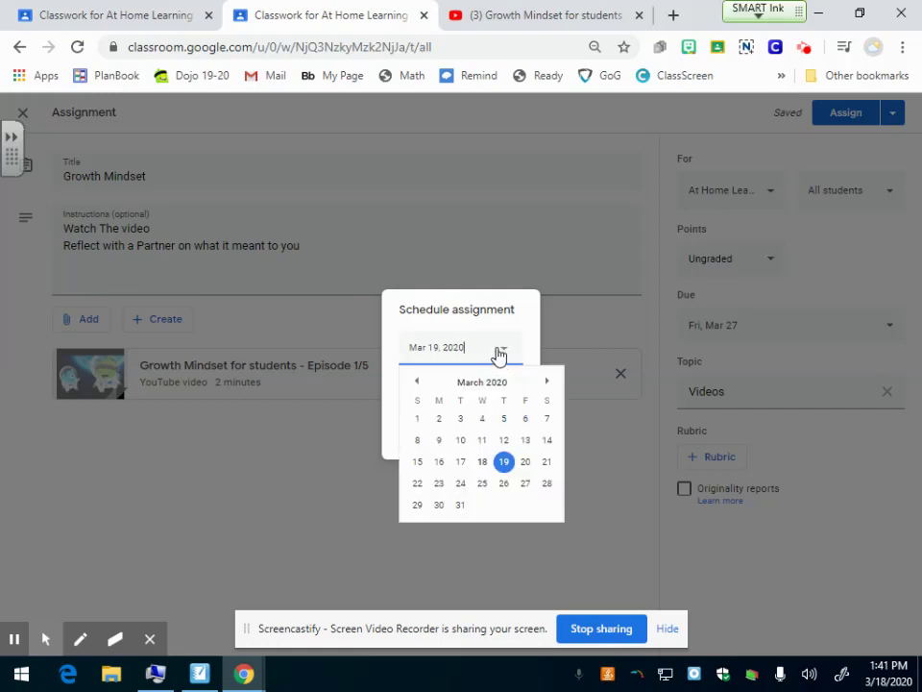
pyautogui.click(439, 506)
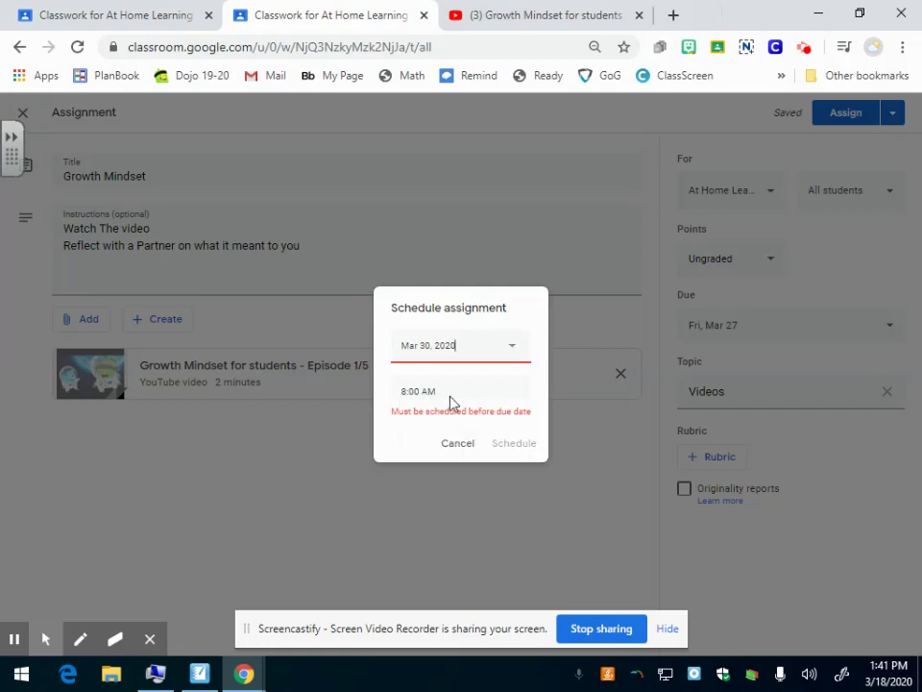
pyautogui.click(457, 383)
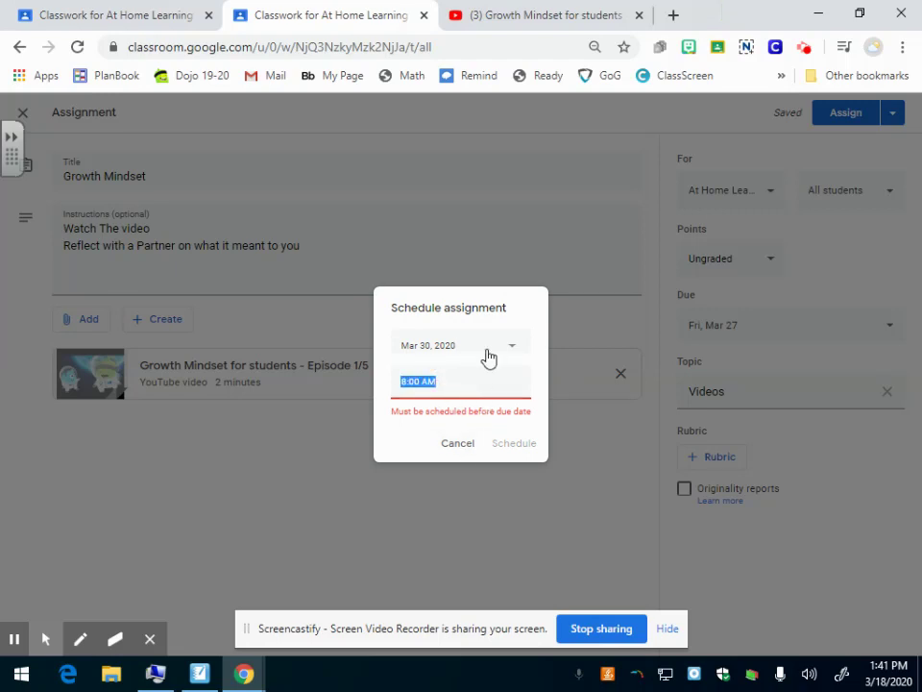
pyautogui.click(488, 356)
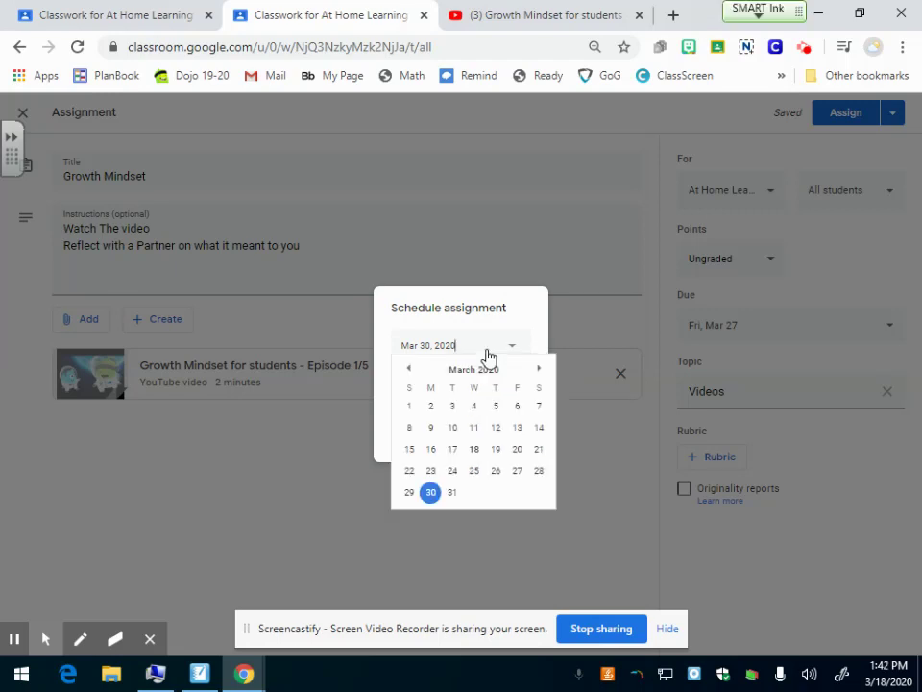
pyautogui.click(430, 471)
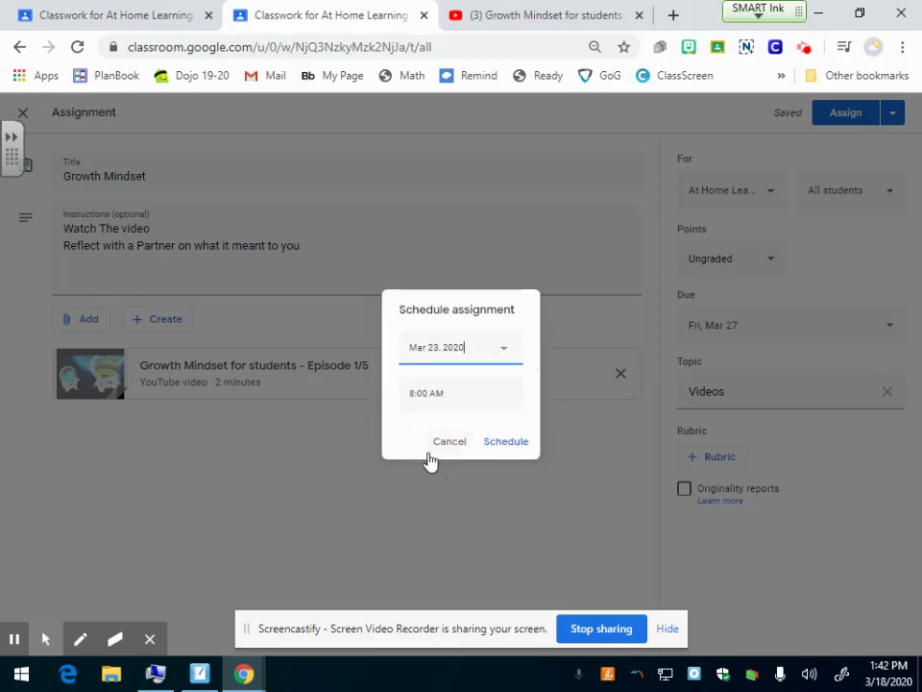
pyautogui.click(443, 396)
pyautogui.click(447, 392)
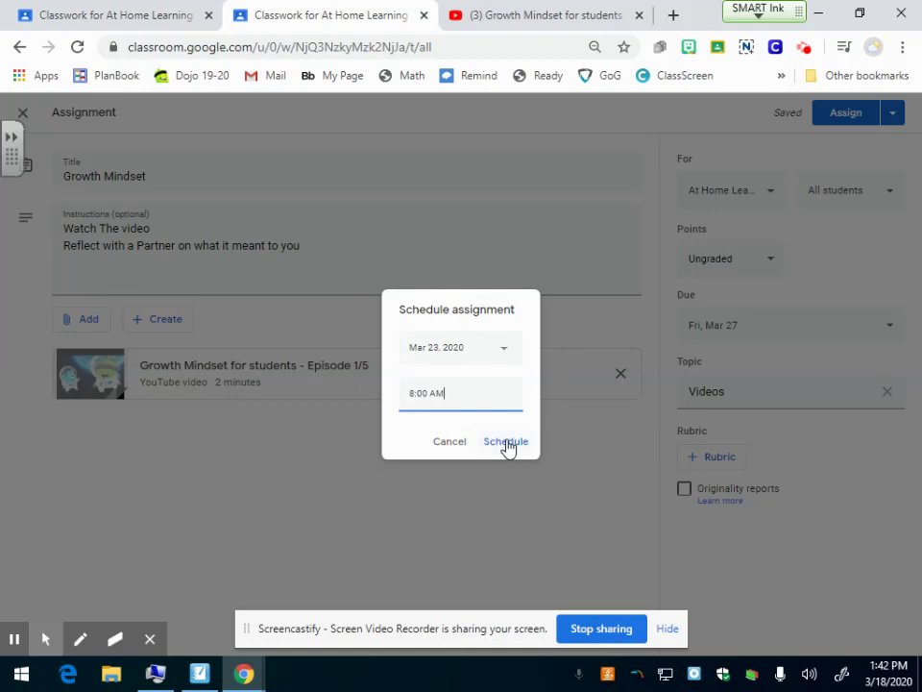
pyautogui.click(448, 441)
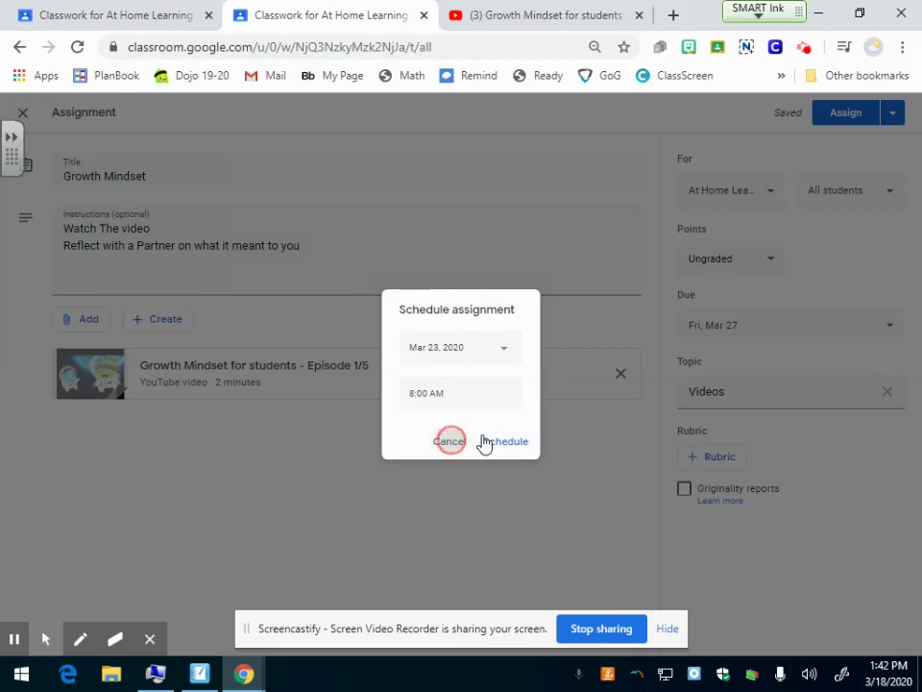
# Assign the Growth Mindset assignment to the class immediately and check its entry under the Videos topic in the classwork list.
pyautogui.click(891, 113)
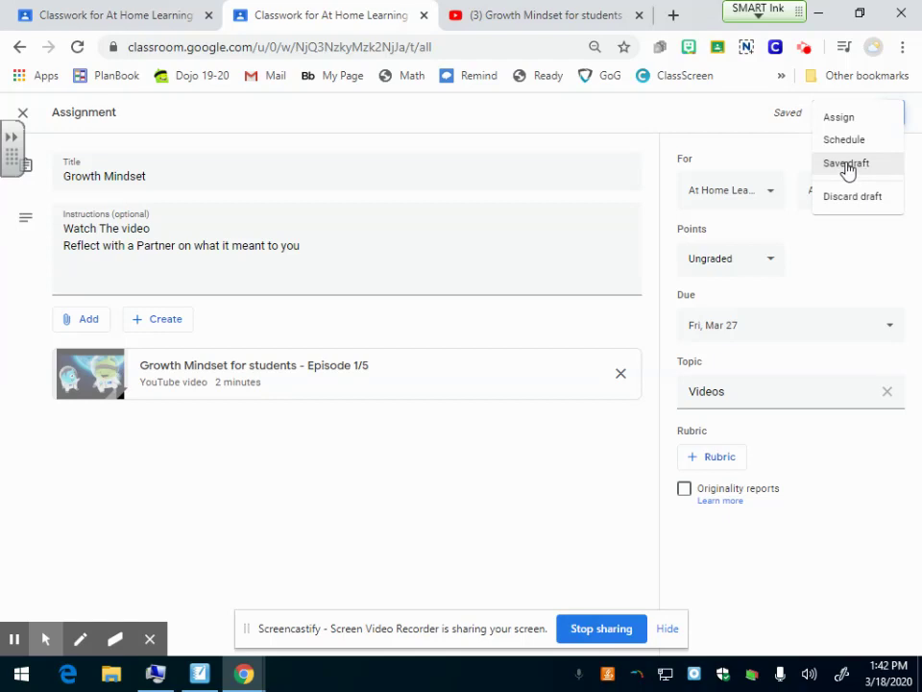
pyautogui.click(573, 141)
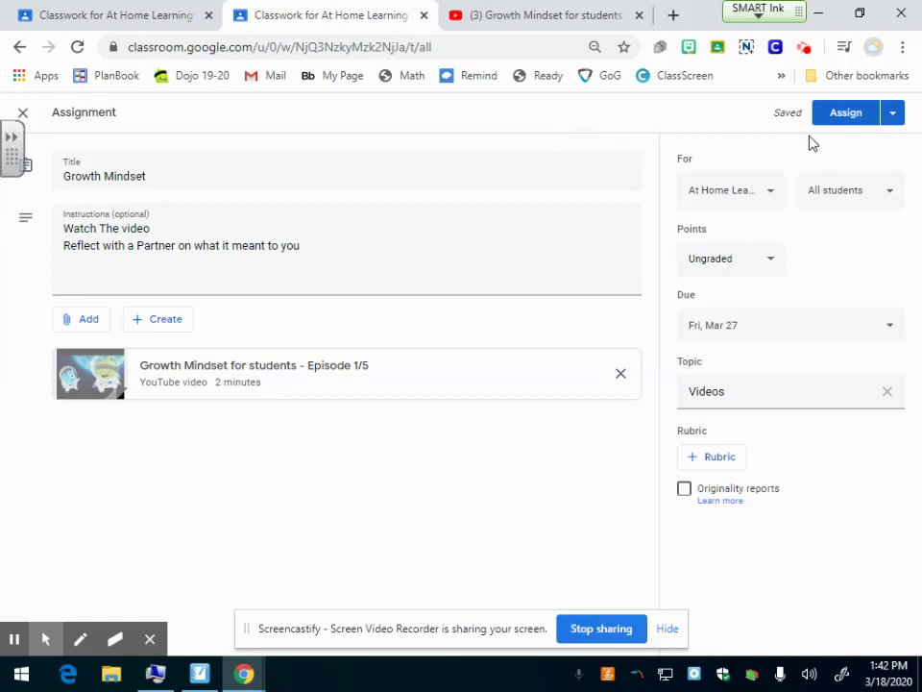
pyautogui.click(836, 115)
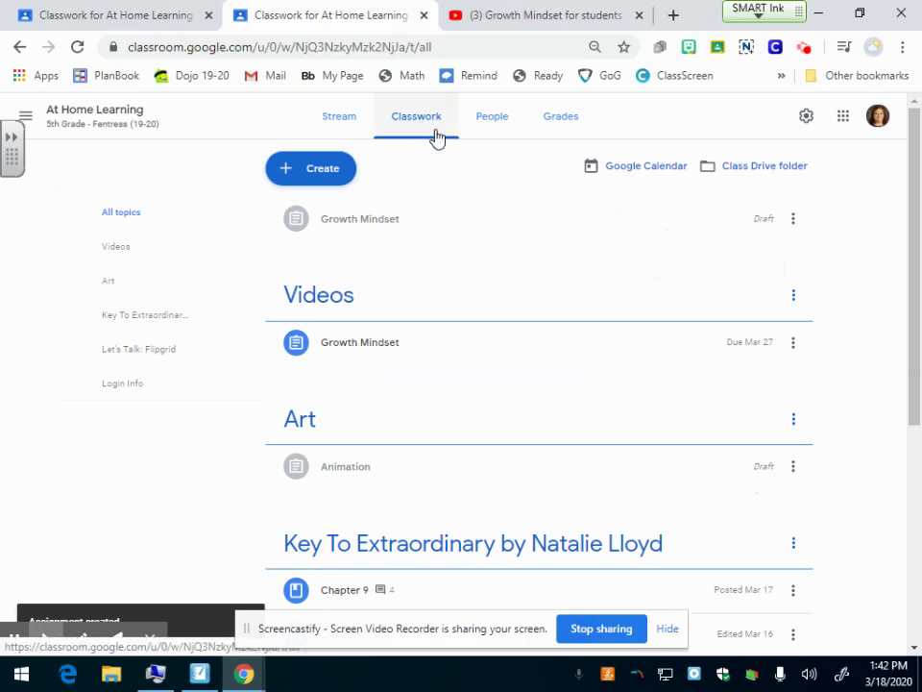
pyautogui.scroll(-2, 531, 241)
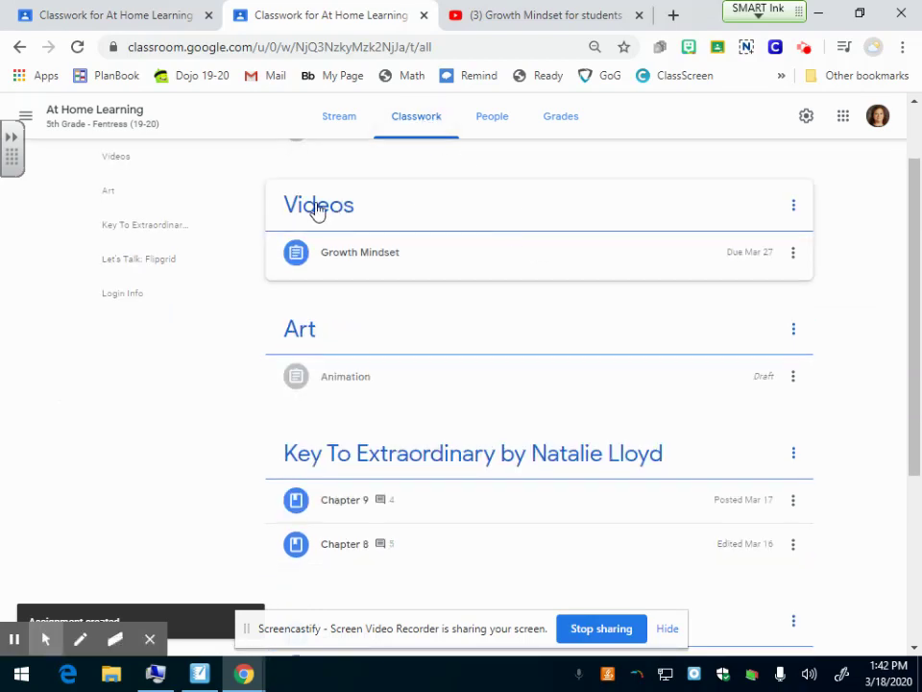
pyautogui.scroll(2, 391, 304)
pyautogui.scroll(-2, 391, 305)
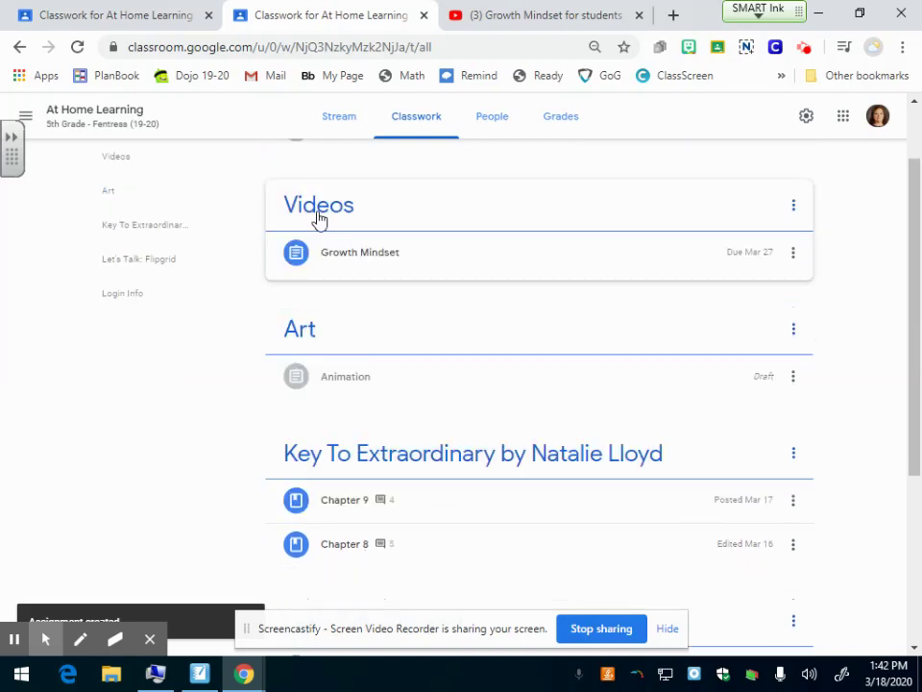